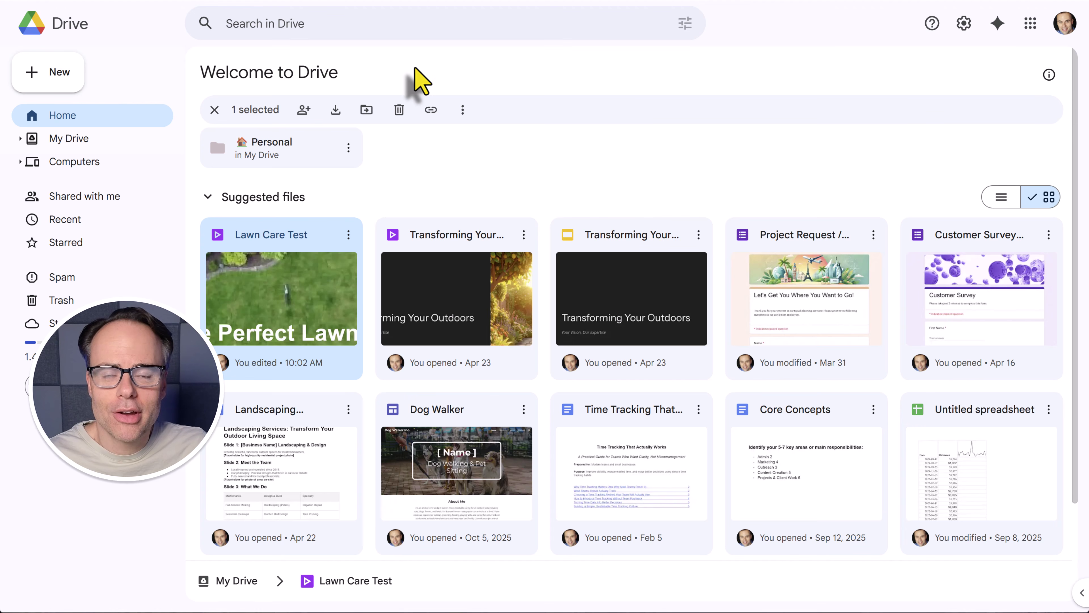
Open Google Drive's New menu to reveal the Google Vids creation option.
left_click(46, 78)
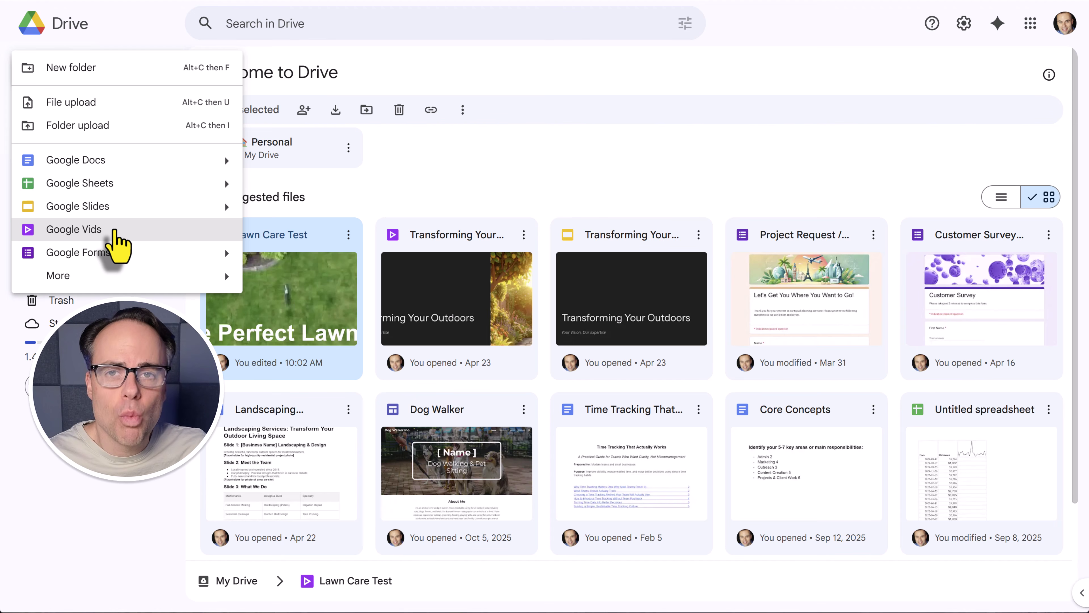
Create a new Google Vids video starting from the Blank vid canvas.
left_click(70, 232)
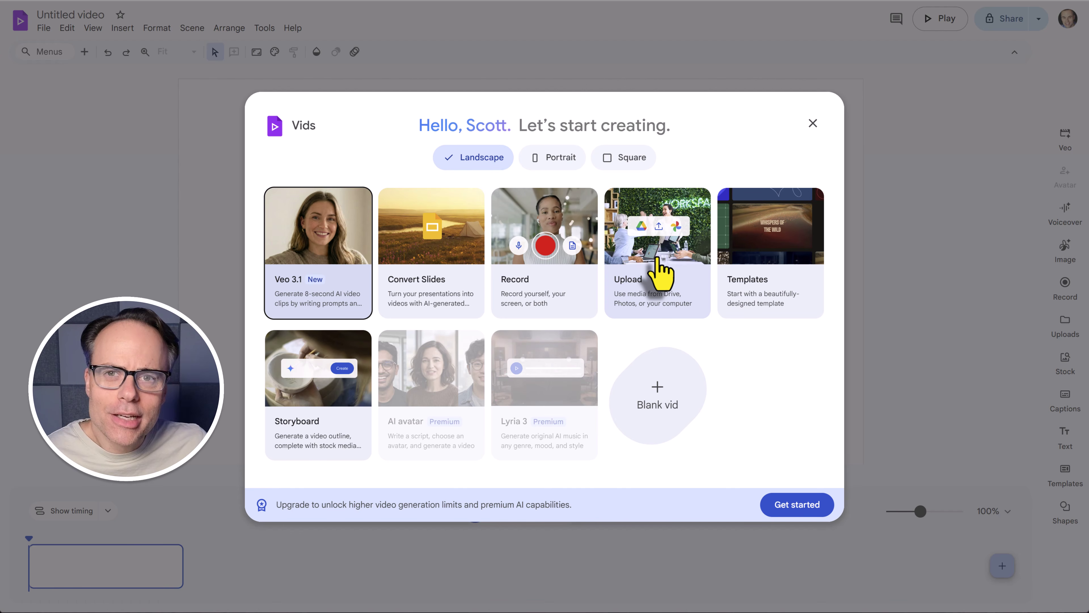
left_click(658, 405)
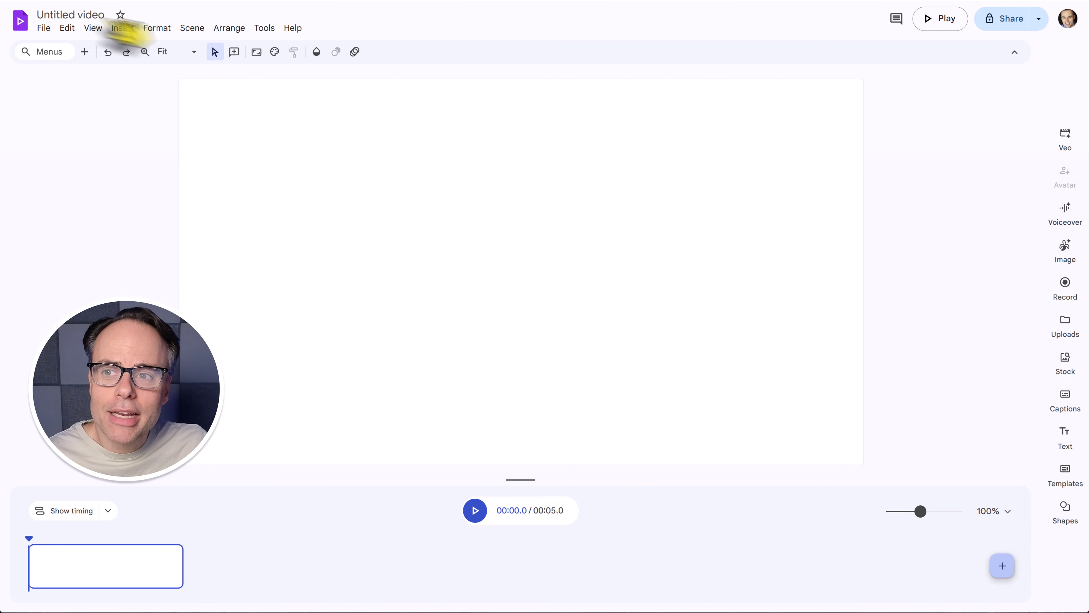
Rename the video from 'Untitled video' to 'Lawn Care Pros'.
double_click(80, 16)
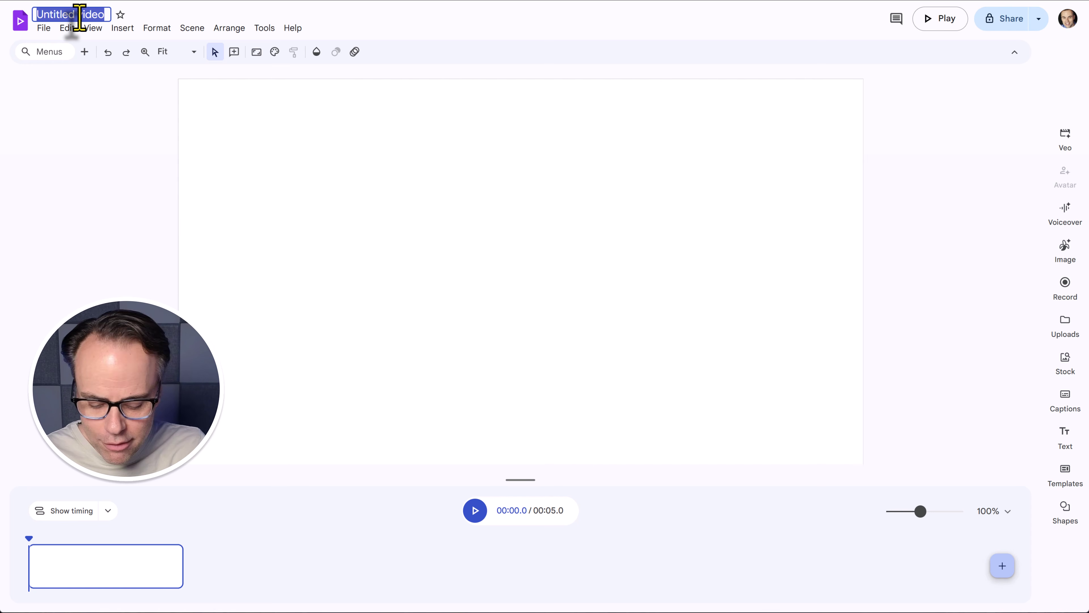
key("BackSpace")
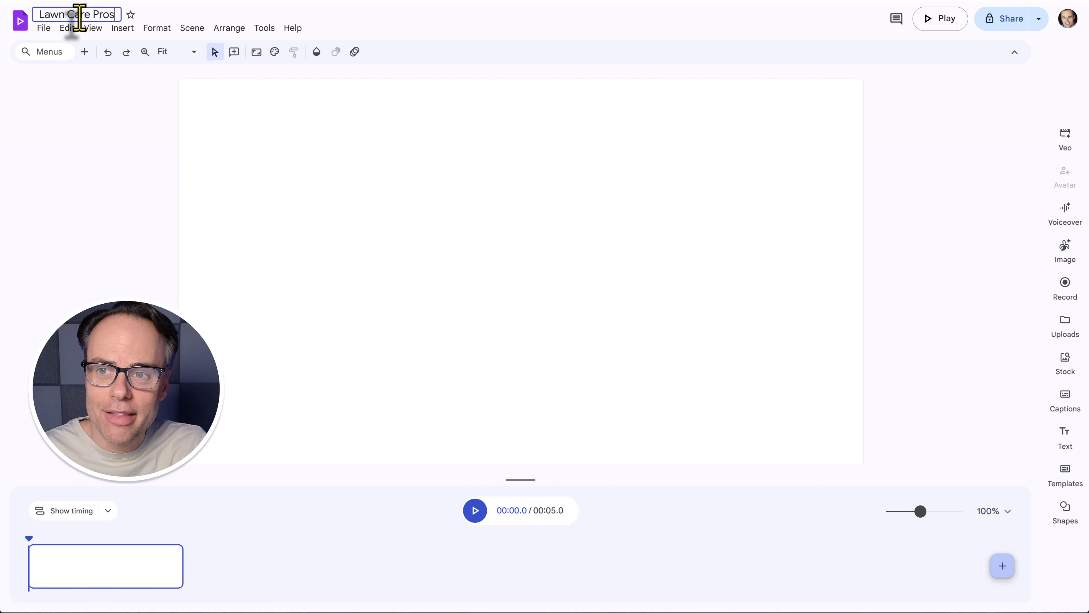
key("Return")
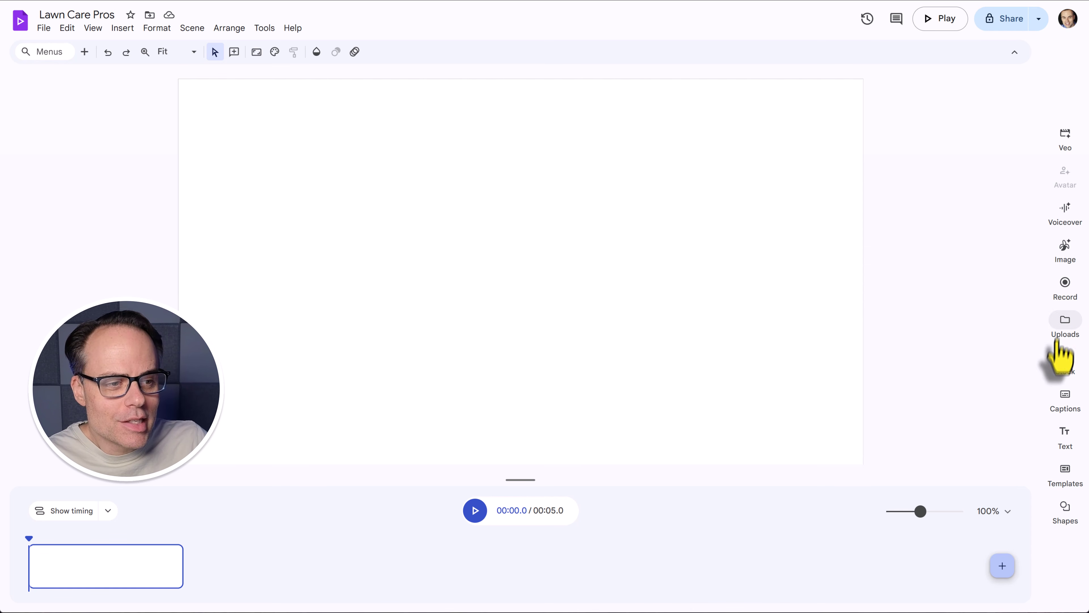
Open the Stock media library and filter it to videos only.
left_click(1065, 364)
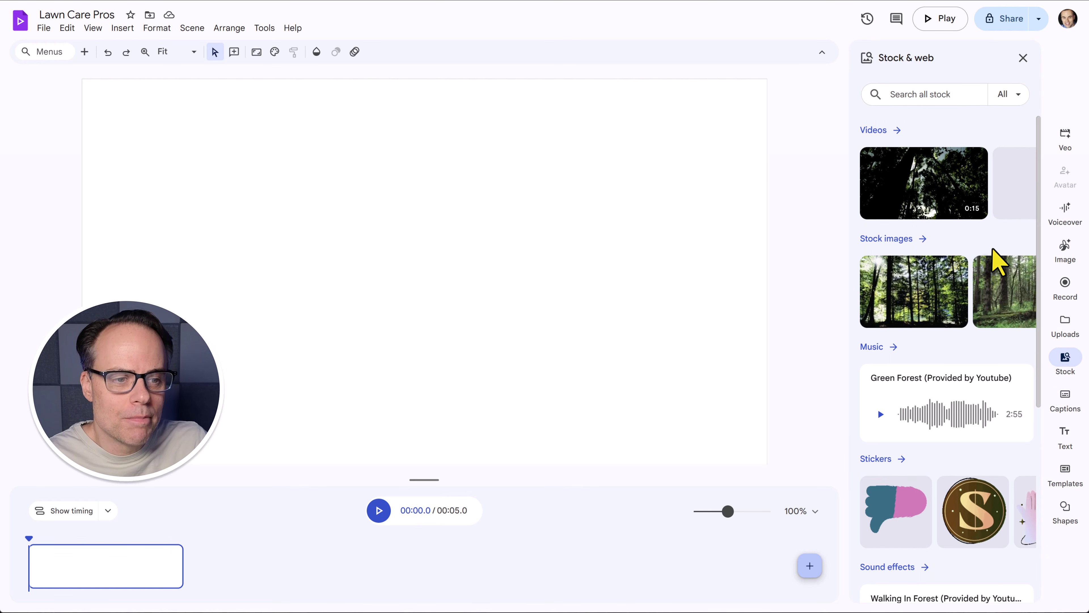
scroll(960, 399, "down", 5)
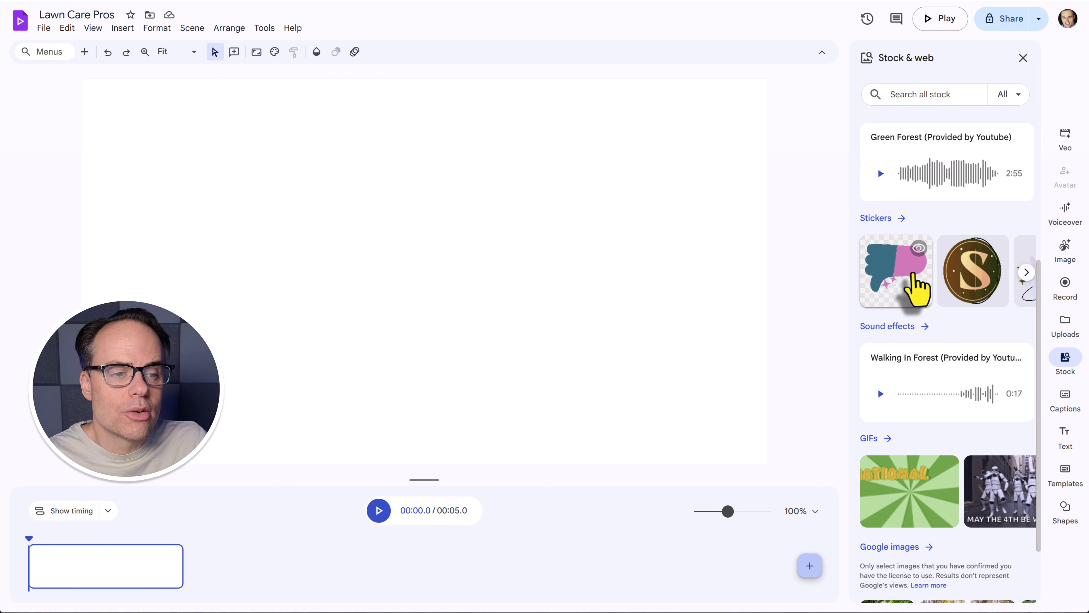
scroll(914, 287, "down", 2)
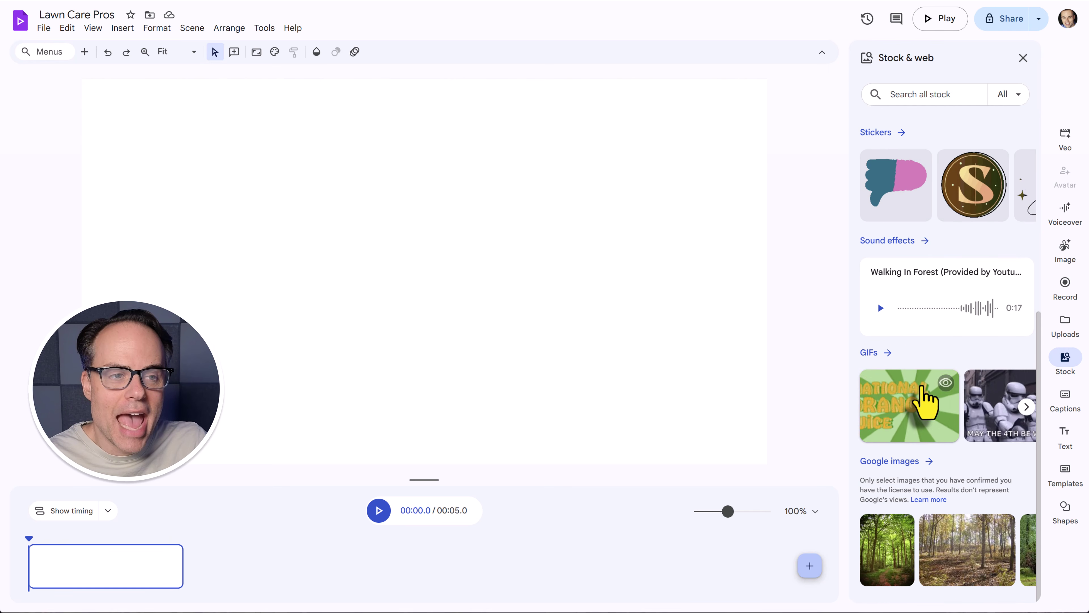
scroll(924, 399, "up", 7)
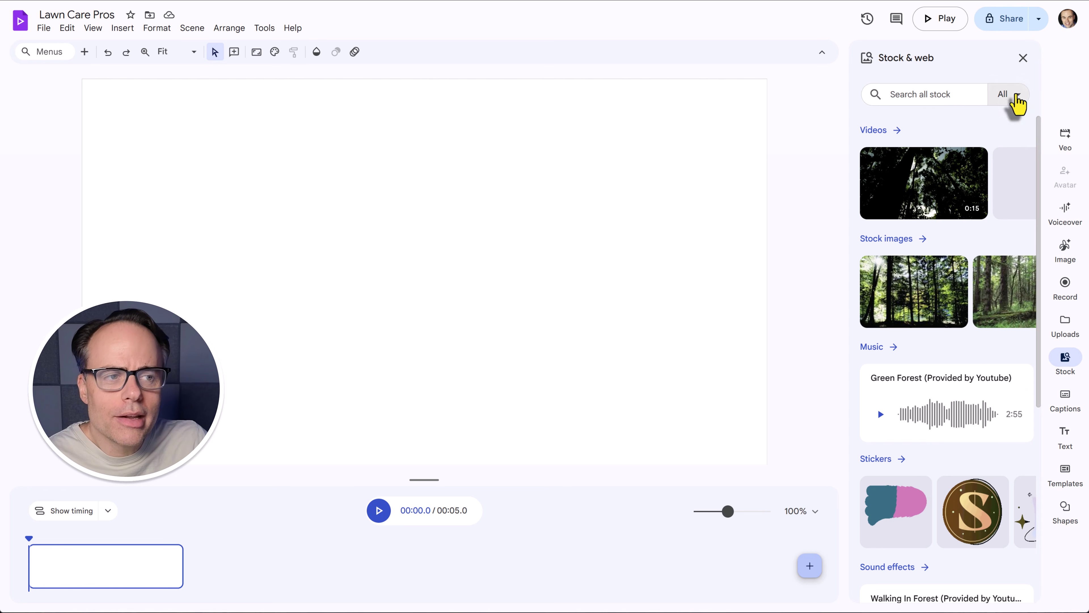
left_click(1018, 97)
left_click(955, 146)
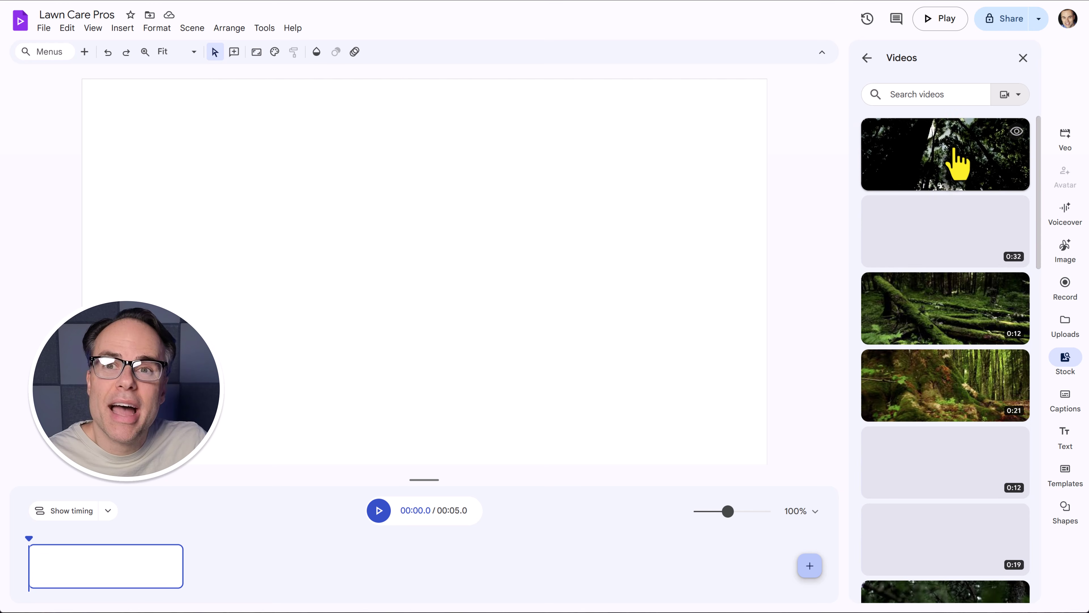
Search stock videos for 'grass' and preview the hand-on-lawn-grass clip.
left_click(955, 95)
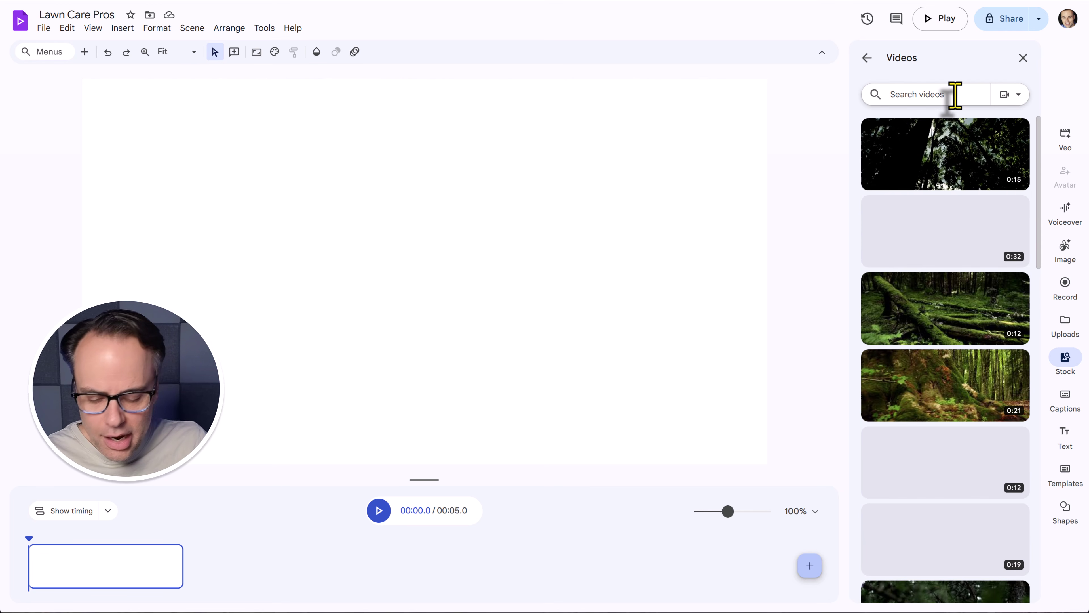
type("grass")
key("Return")
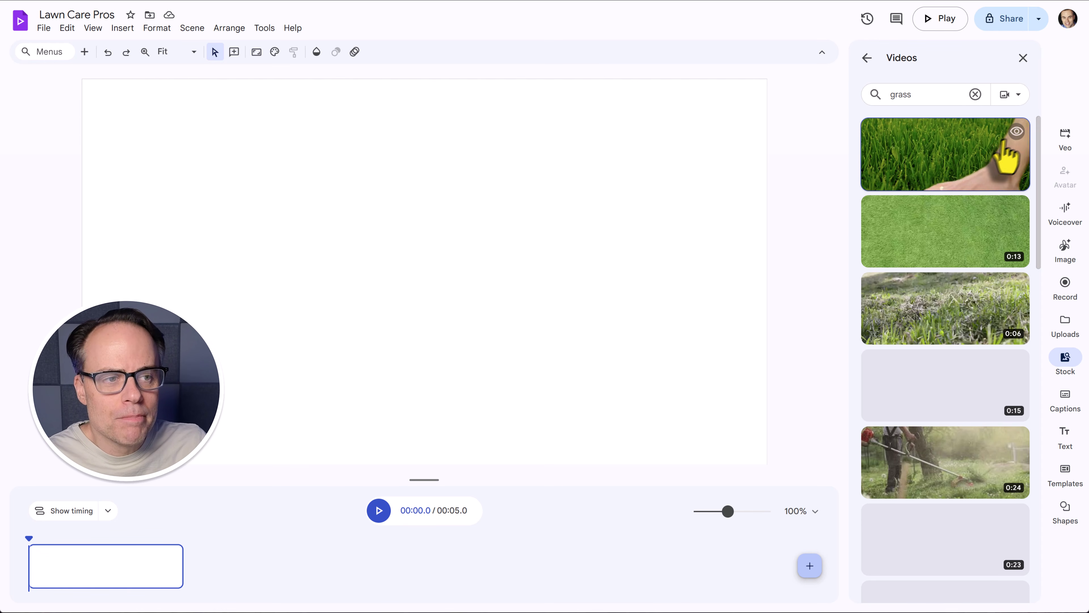
left_click(1017, 132)
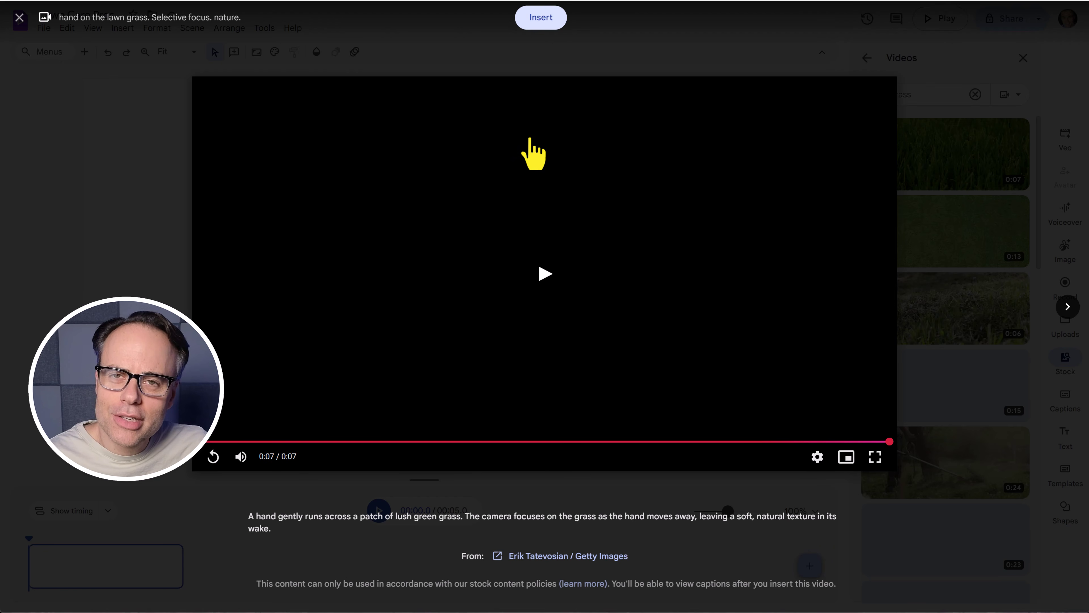
Insert the hand-on-grass stock clip into the first scene and trim it to 5.0 seconds.
left_click(541, 18)
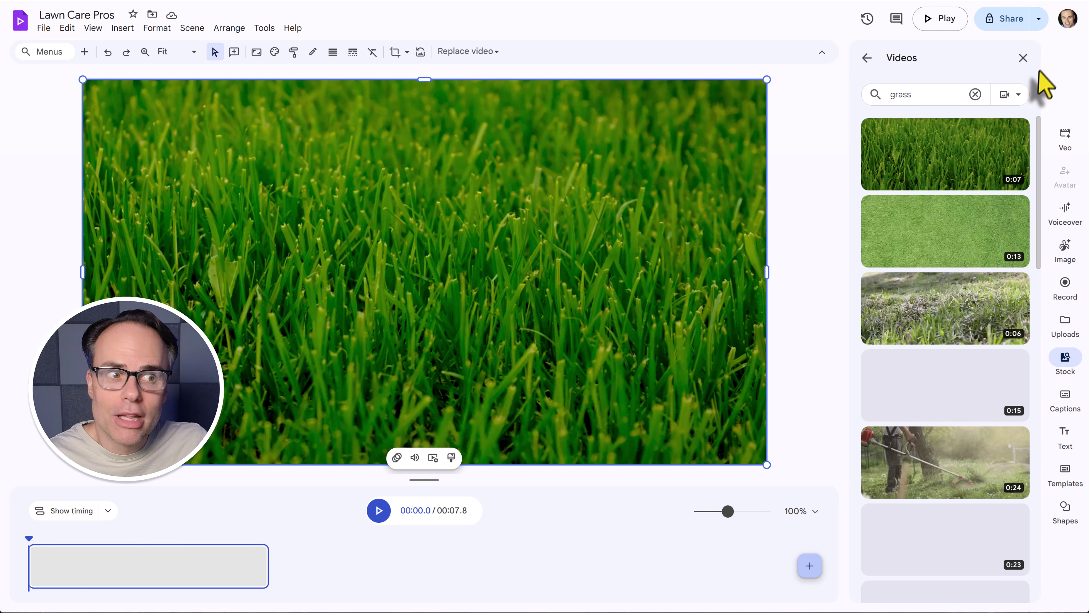
left_click(1022, 58)
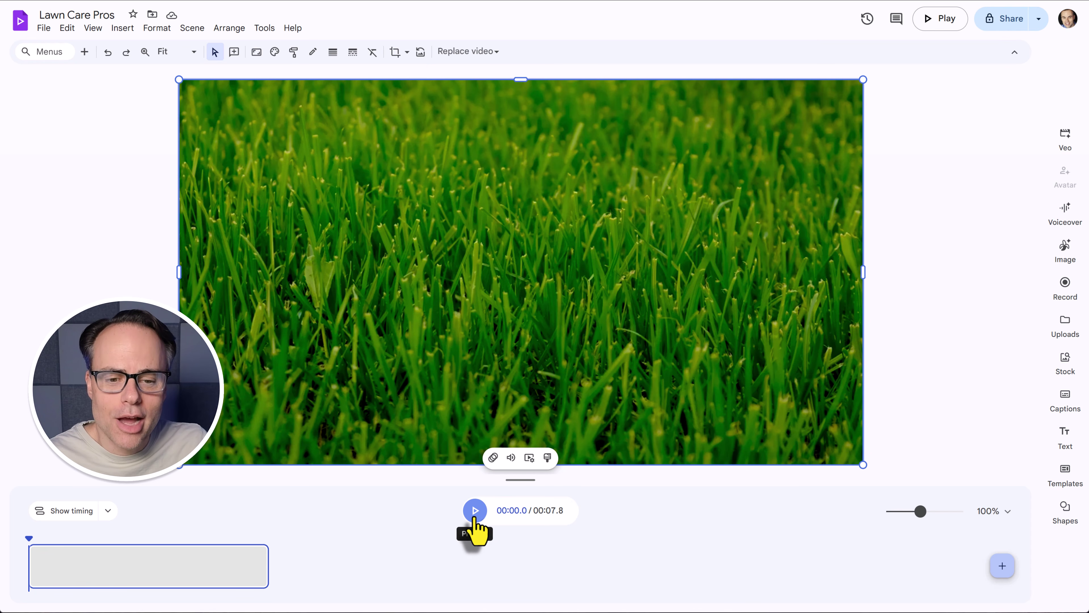
left_click(475, 511)
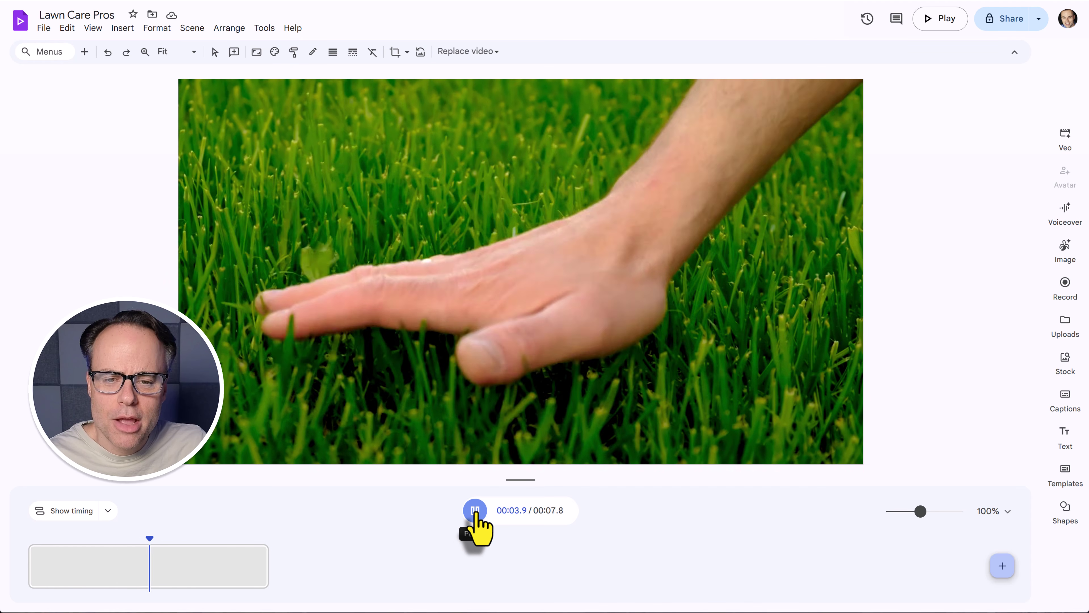
left_click(476, 515)
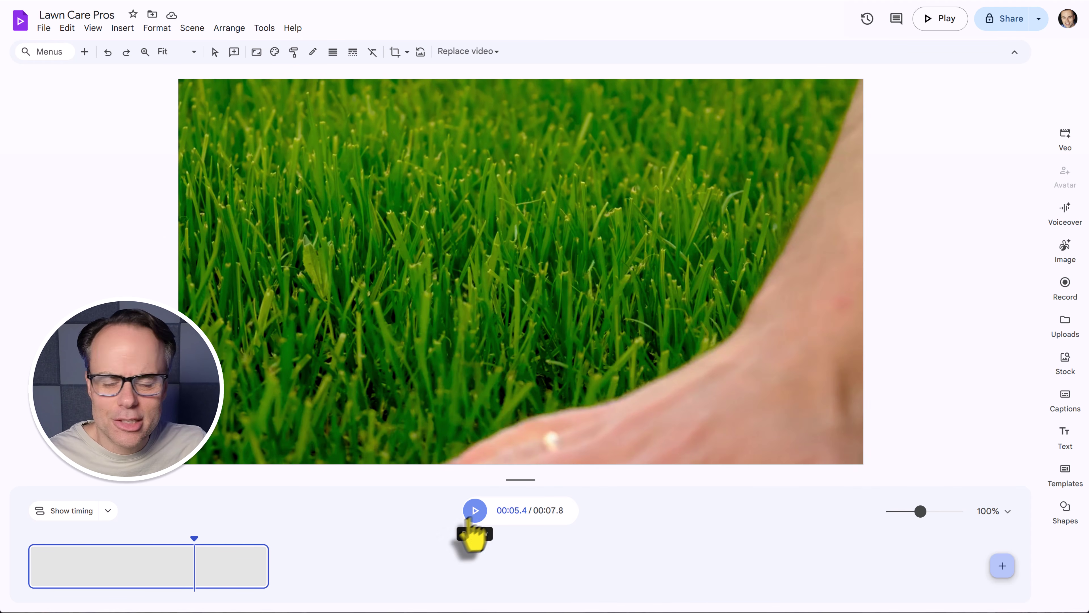
left_click(266, 567)
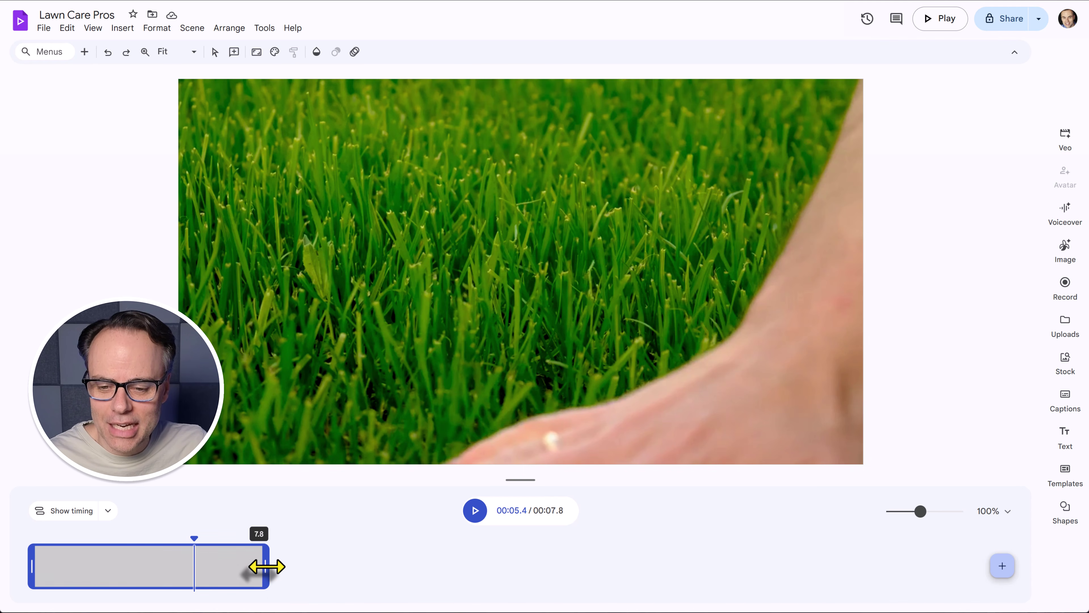
left_click_drag(266, 566, 180, 568)
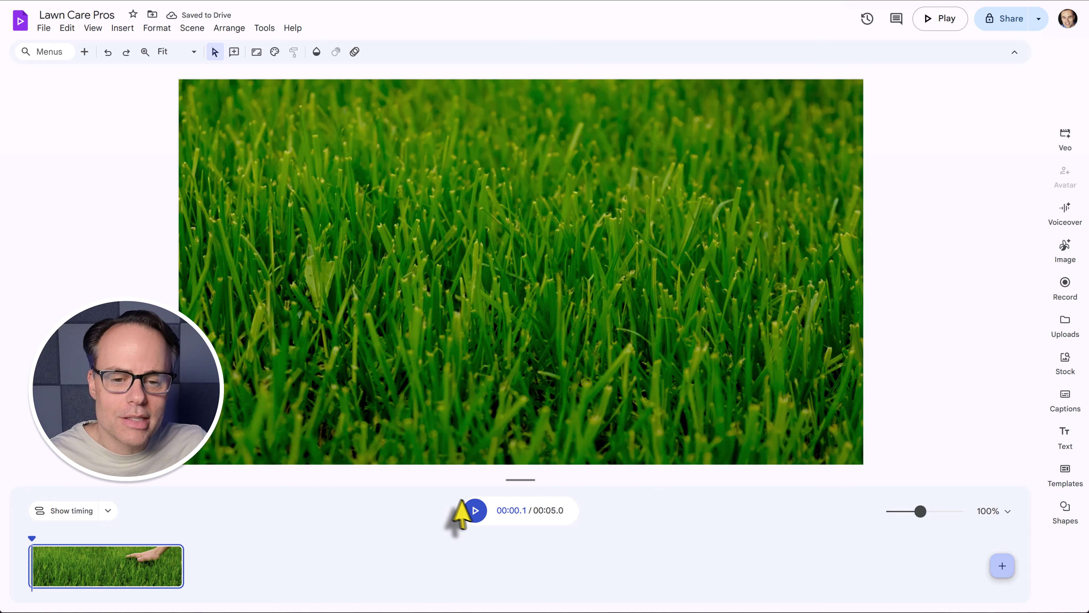
Play the trimmed scene, then browse the title, subtitle, headline and call-to-action text templates.
left_click(475, 511)
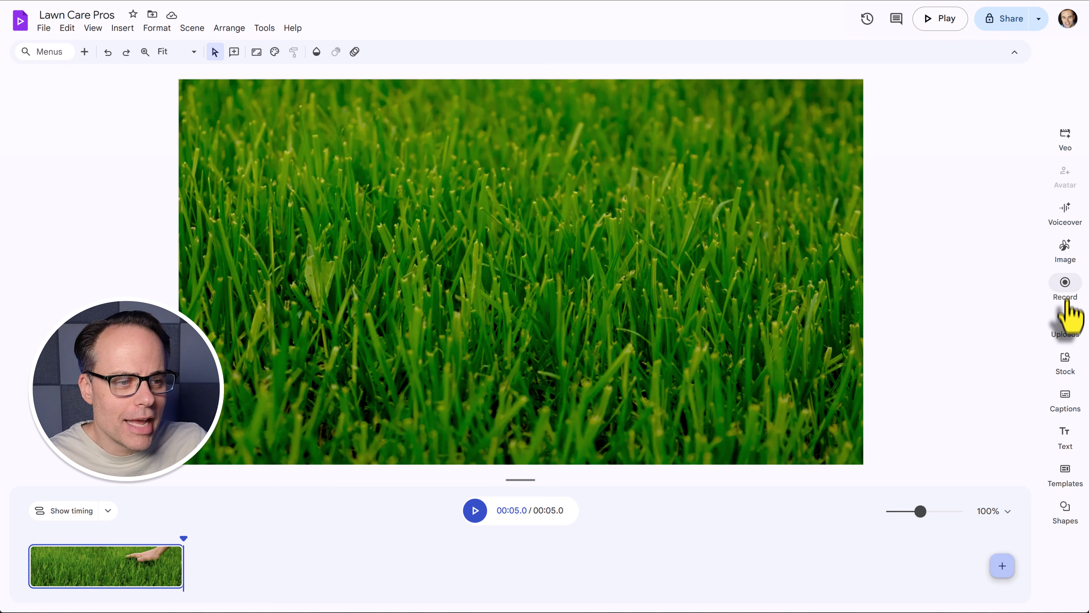
left_click(1066, 438)
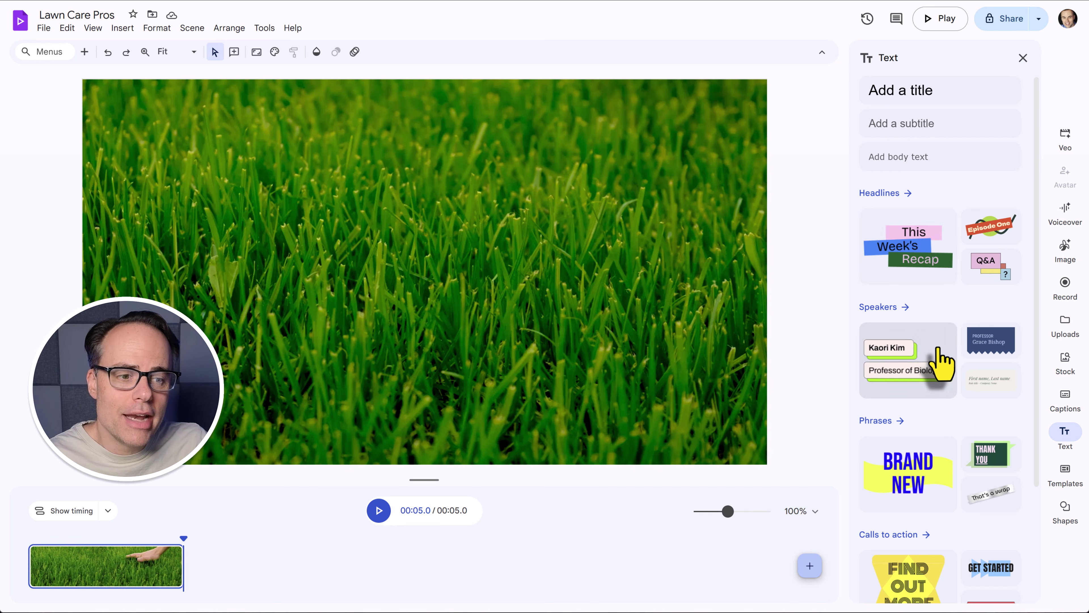
scroll(940, 363, "down", 3)
scroll(939, 356, "up", 3)
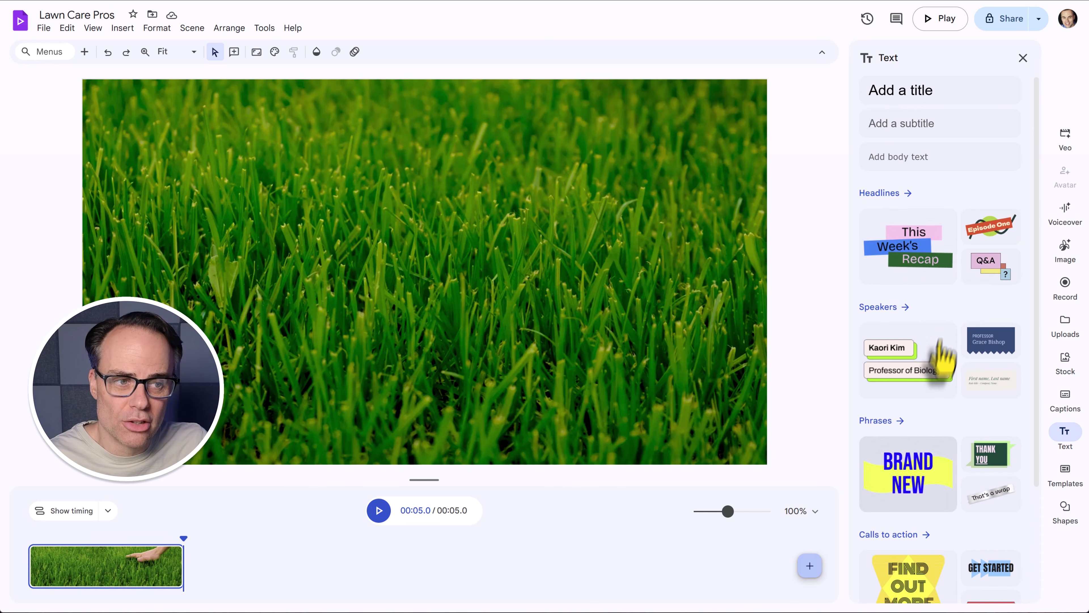
scroll(927, 258, "down", 2)
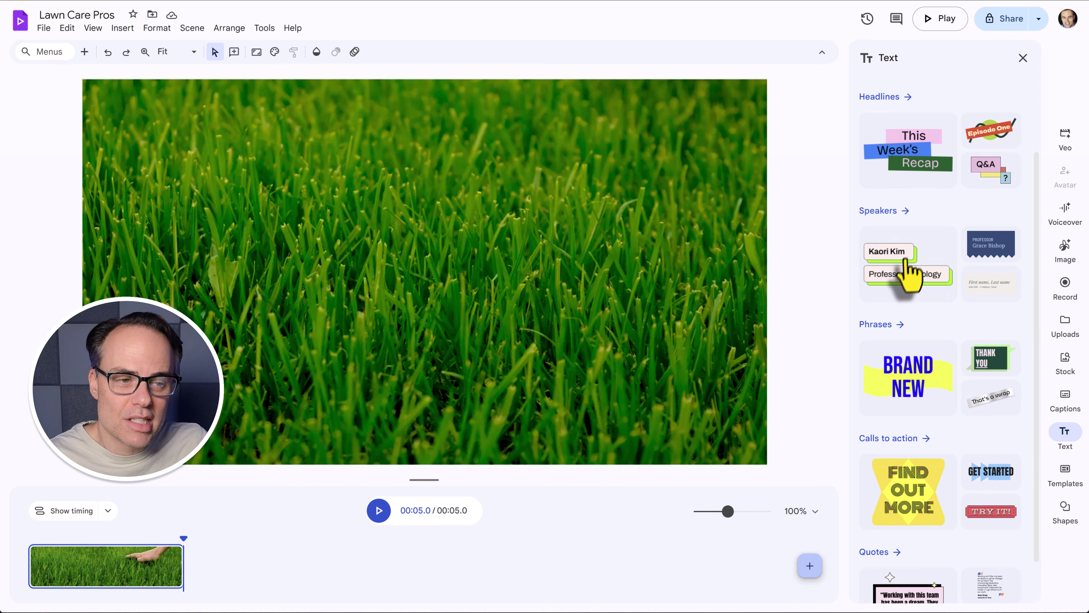
scroll(909, 279, "down", 1)
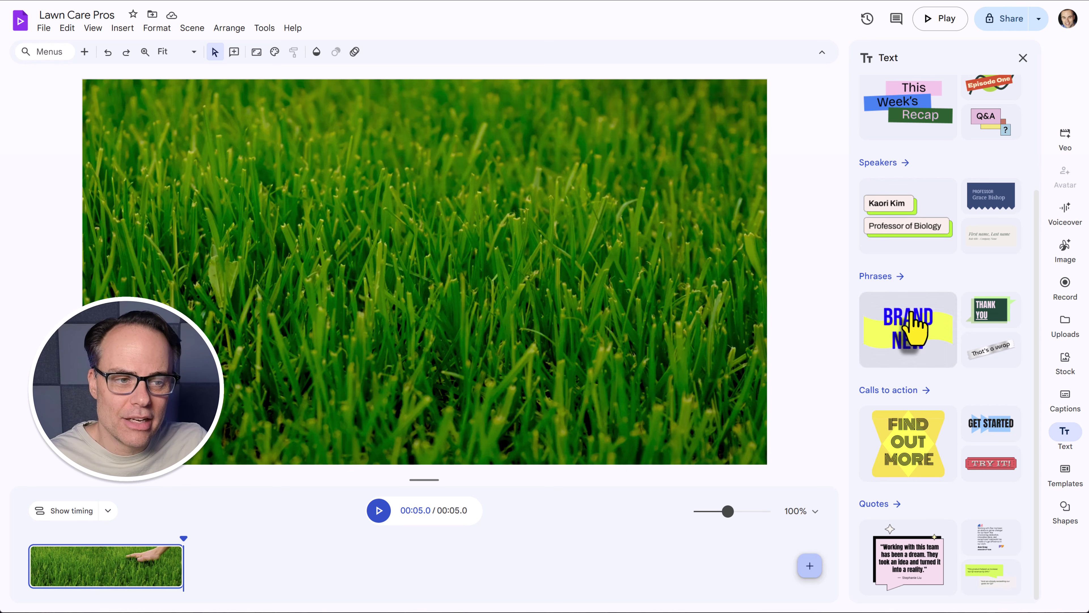
scroll(952, 291, "up", 3)
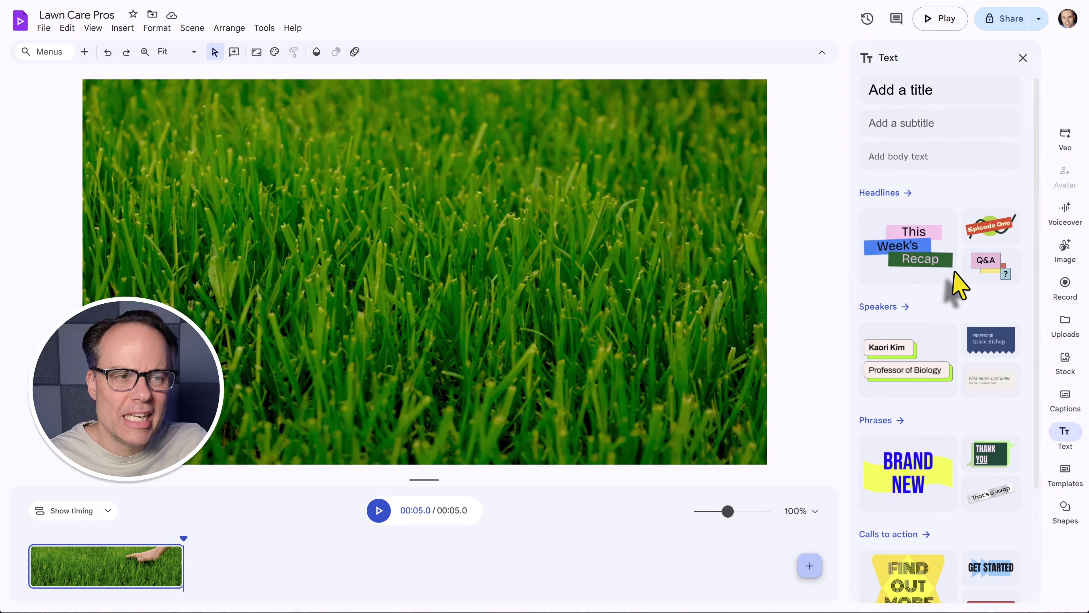
scroll(958, 283, "down", 1)
scroll(950, 281, "up", 1)
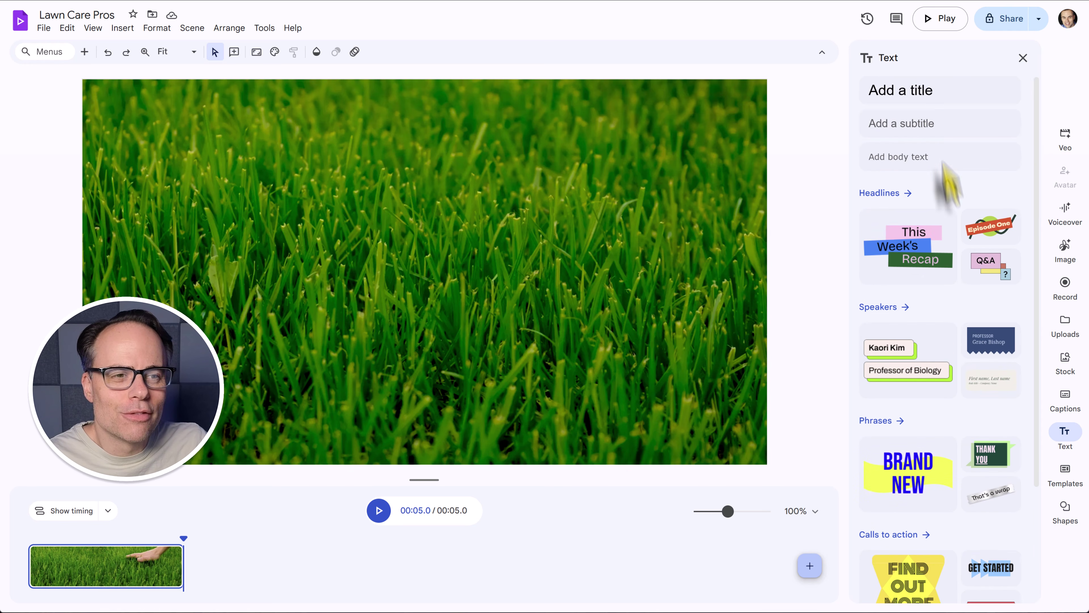
Add a title reading 'Lawn Care Pros', widened to one line and moved up-left.
left_click(905, 103)
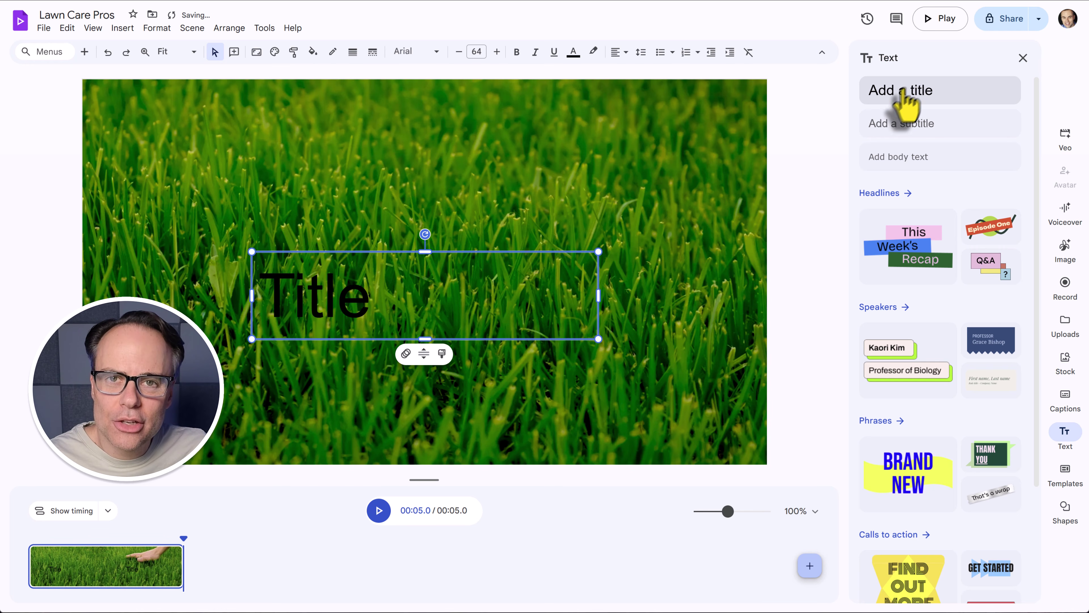
double_click(353, 304)
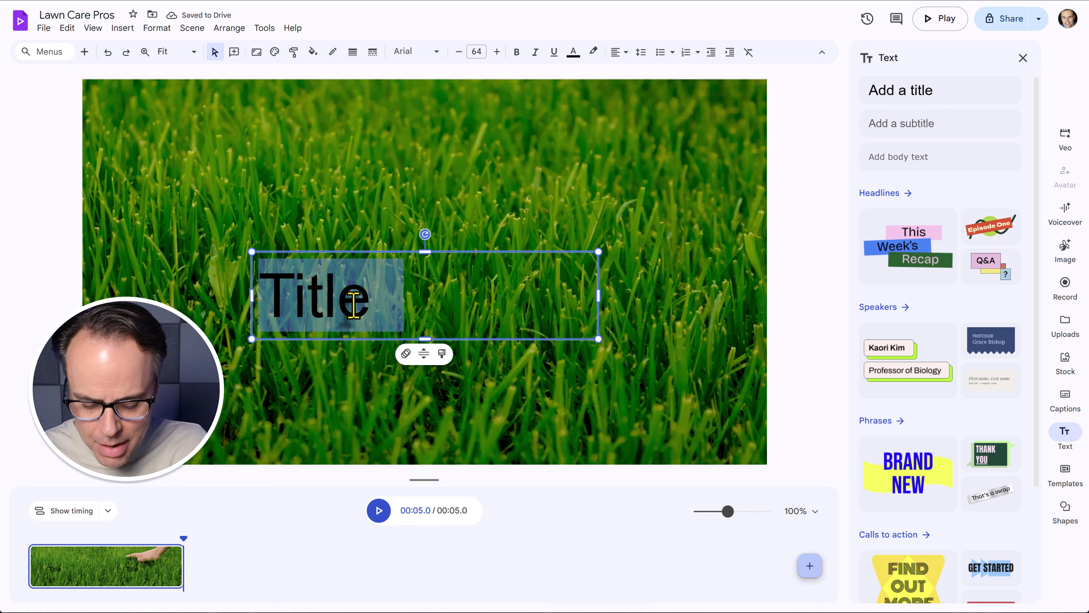
type("Lawn Ca")
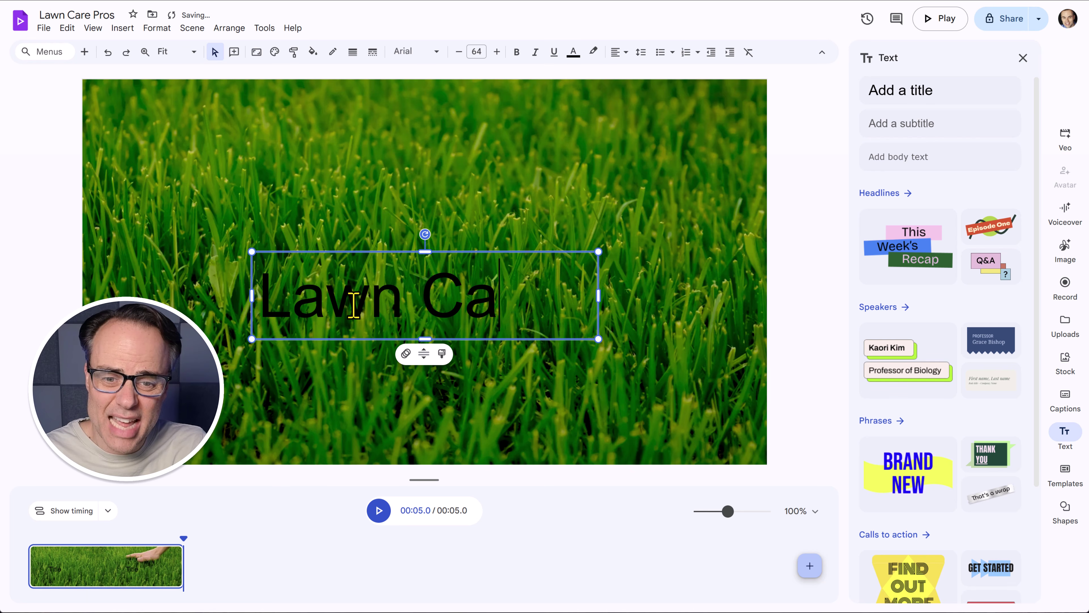
type("re Pros")
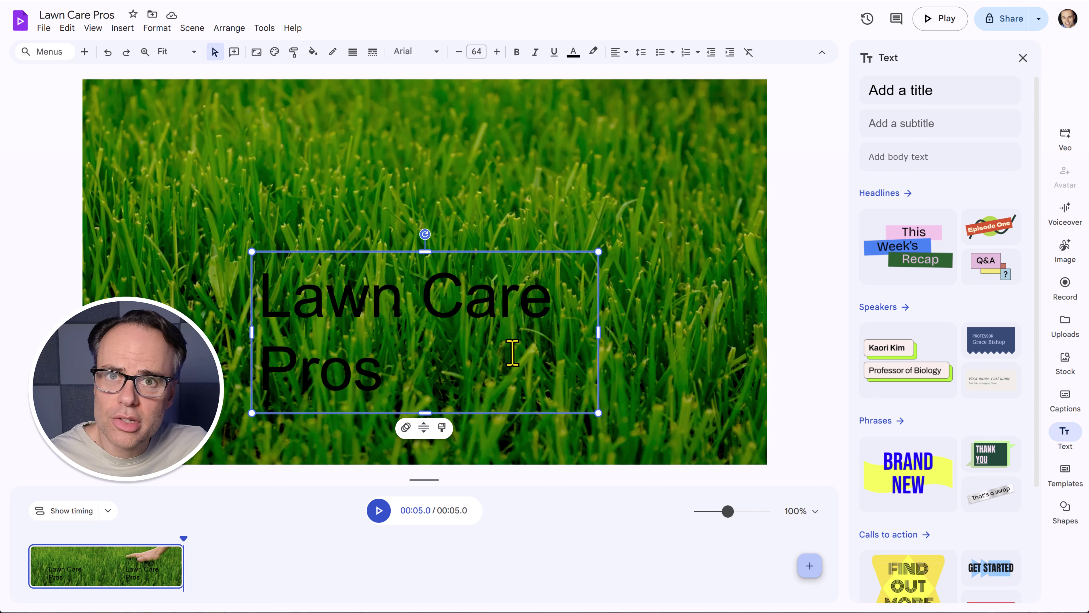
left_click_drag(597, 335, 748, 328)
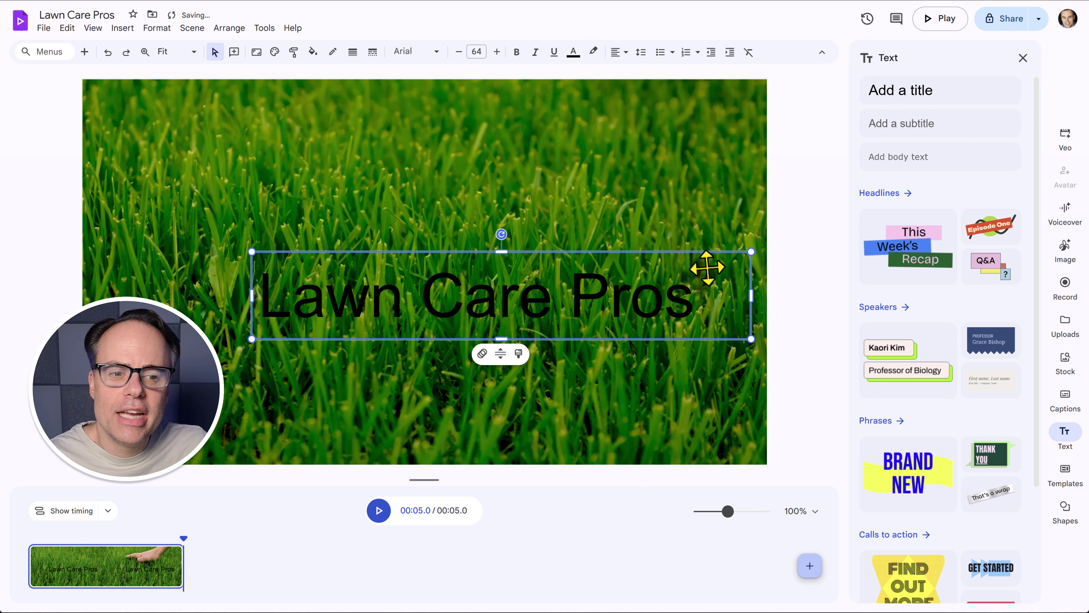
left_click_drag(704, 262, 625, 239)
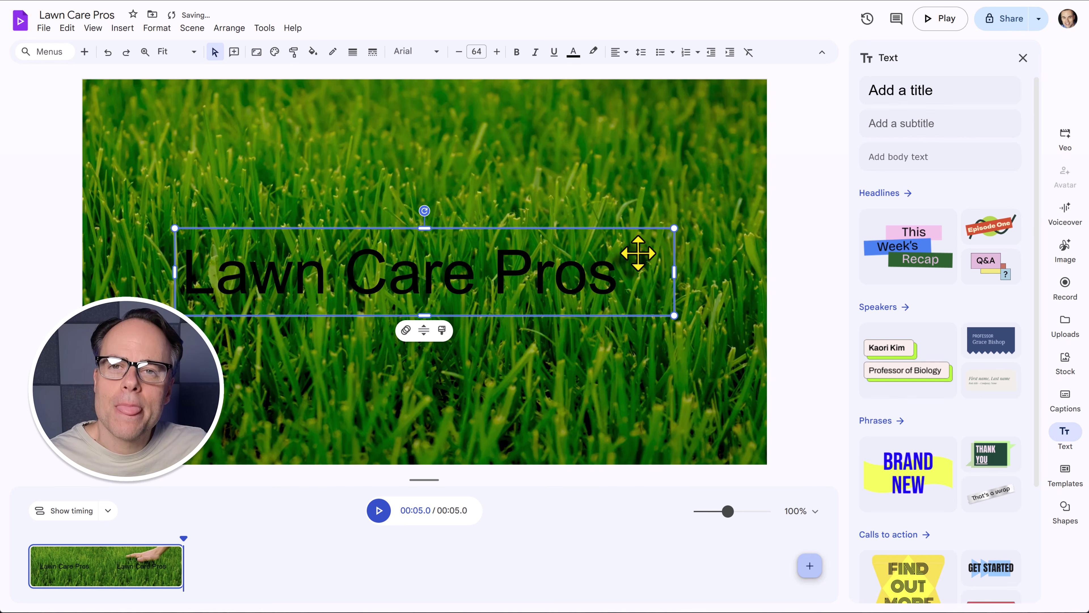
Format the 'Lawn Care Pros' title as centred, white and bold.
left_click(620, 53)
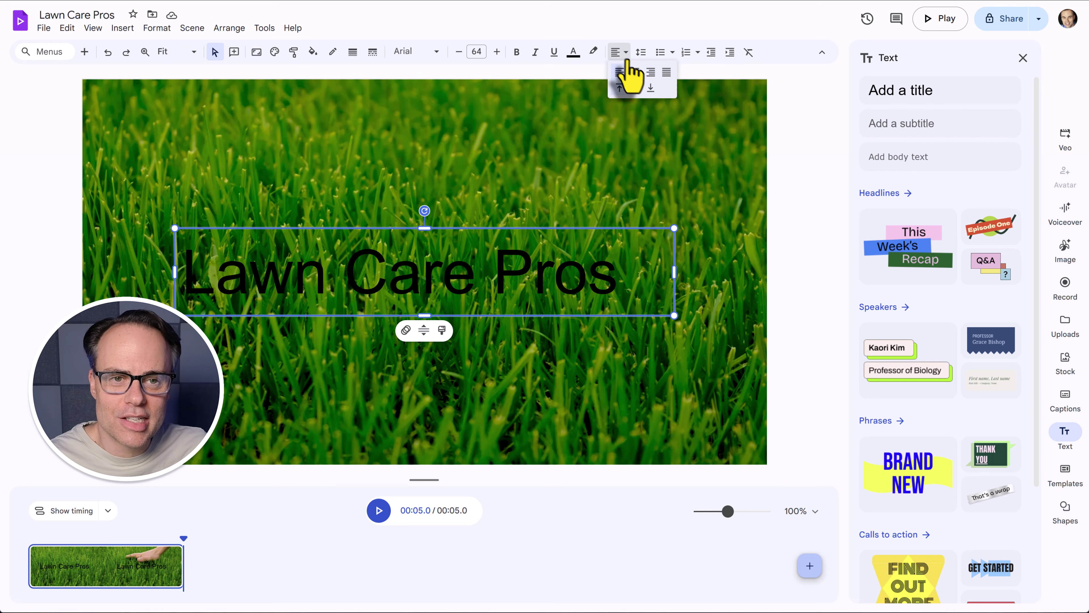
left_click(636, 73)
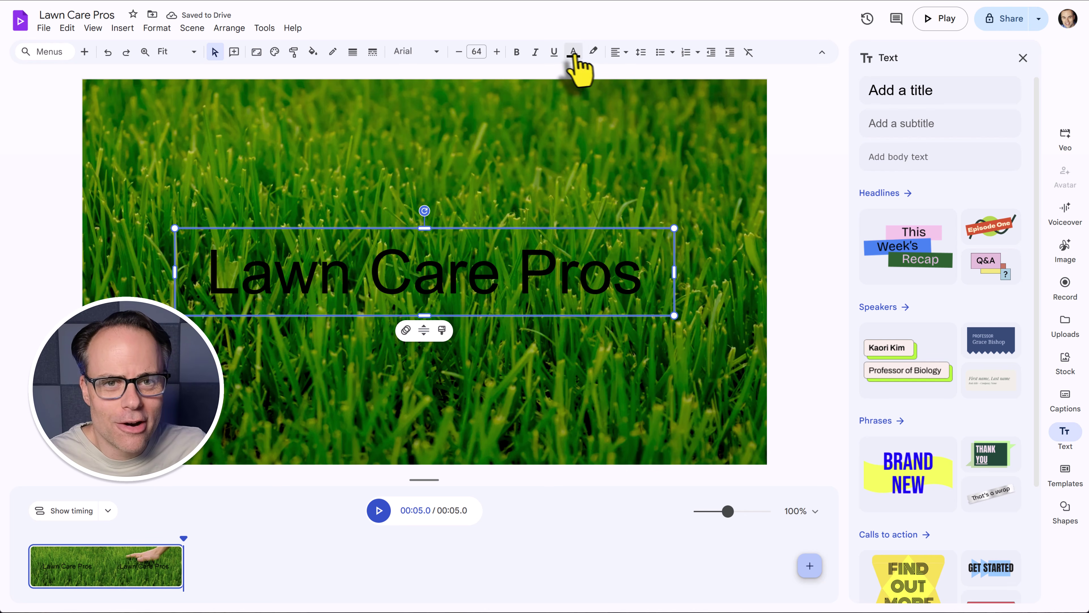
left_click(573, 51)
left_click(593, 91)
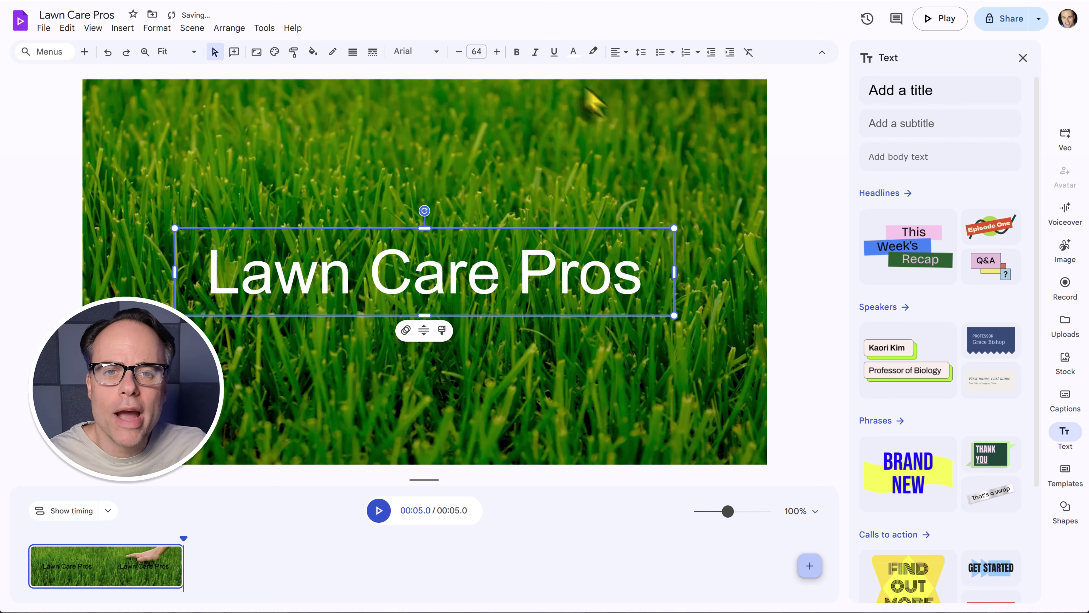
left_click(517, 52)
left_click(817, 142)
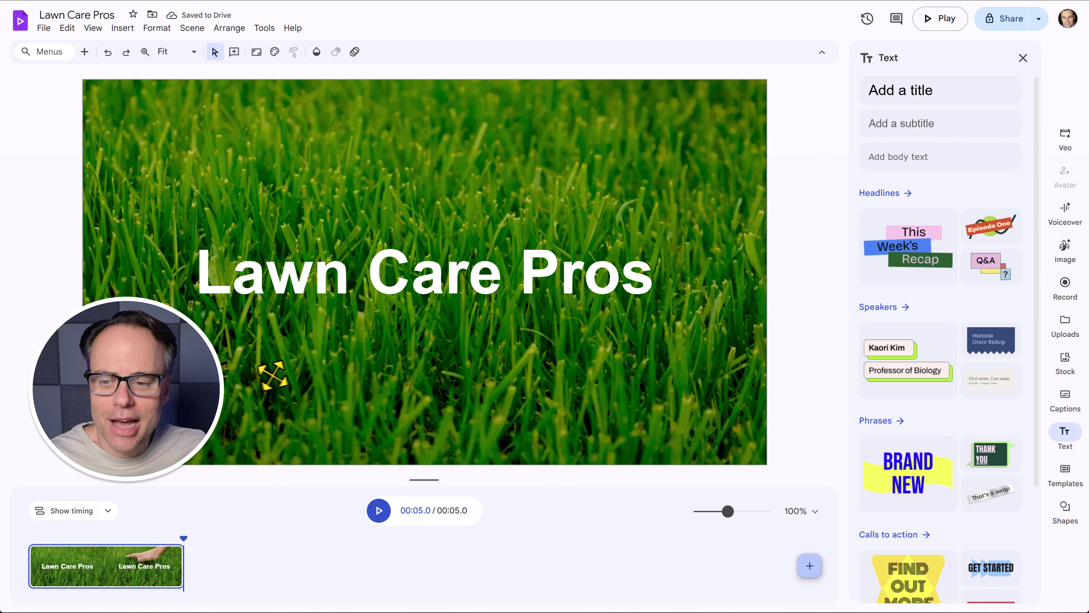
left_click(31, 536)
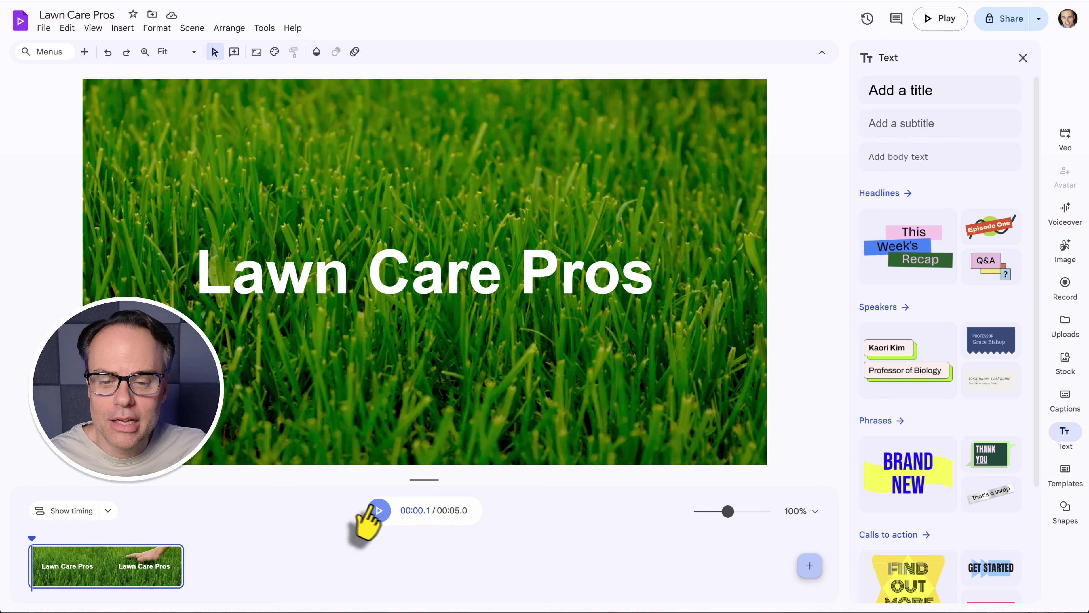
left_click(378, 510)
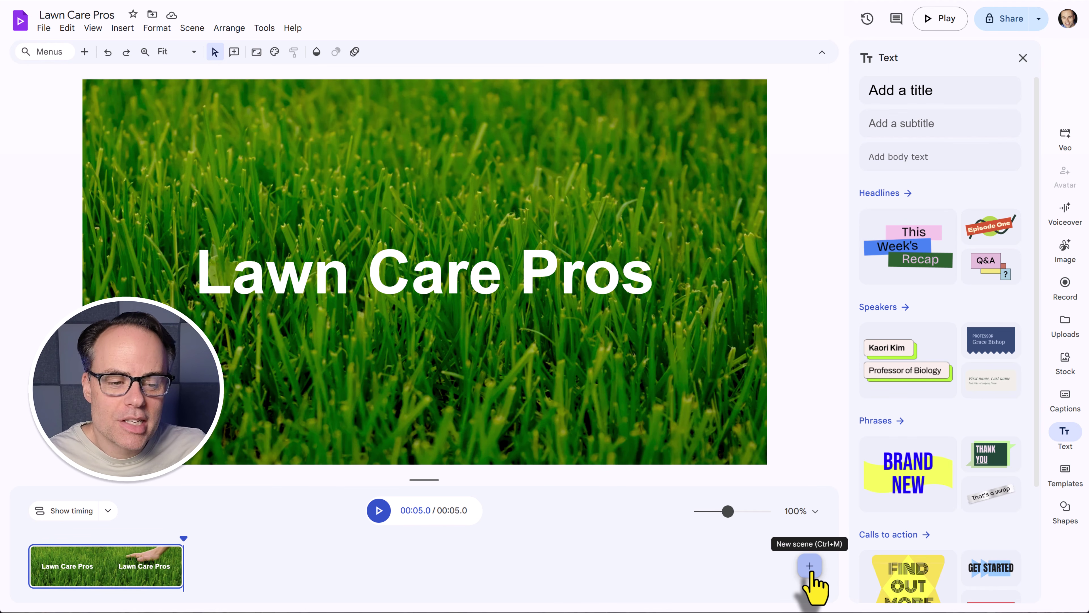
Add a blank second 5-second scene and show the shapes and lines library.
left_click(810, 566)
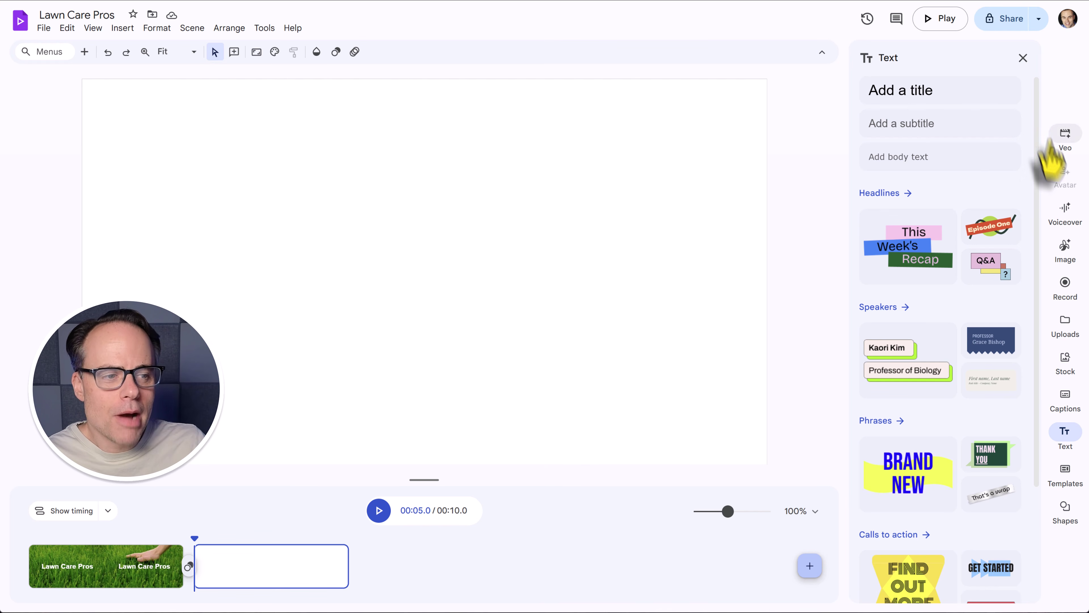
left_click(1066, 510)
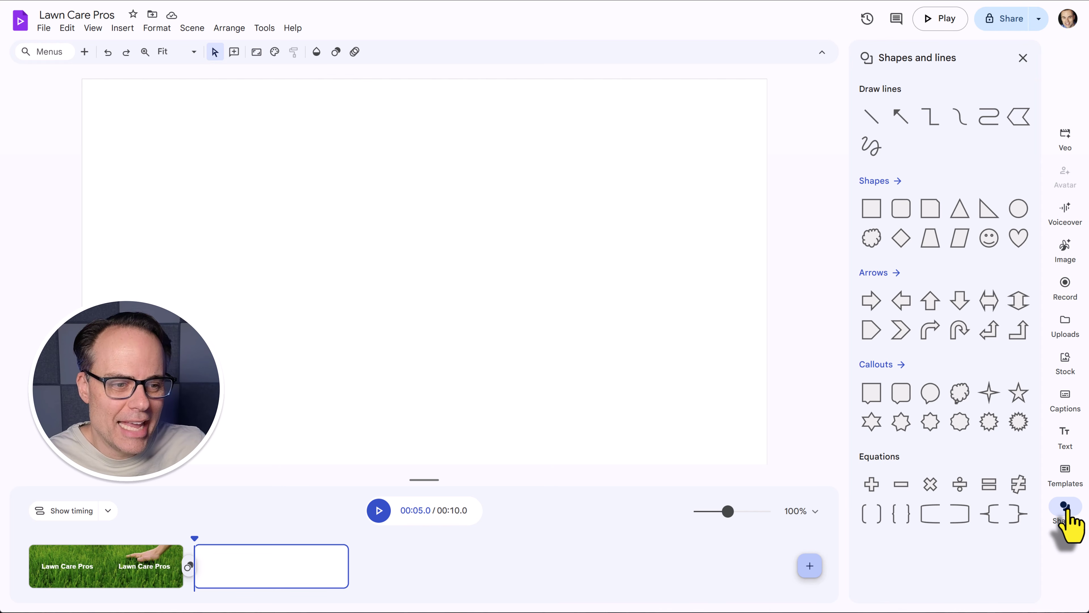
Insert a widened rounded rectangle at the top-left and type 'The Perfect Lawn' inside.
left_click(900, 209)
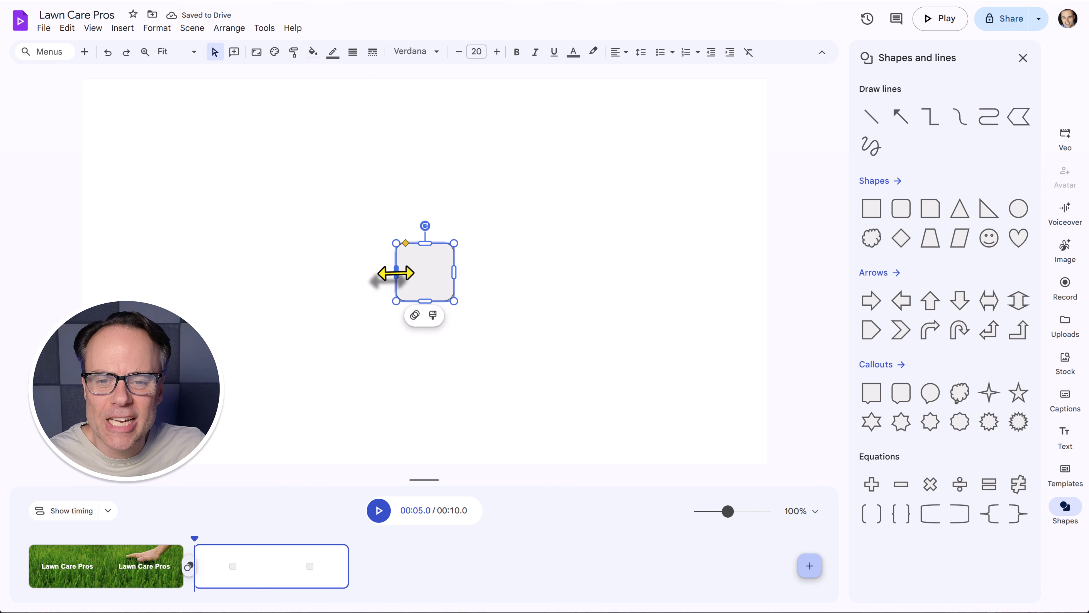
left_click_drag(396, 272, 245, 274)
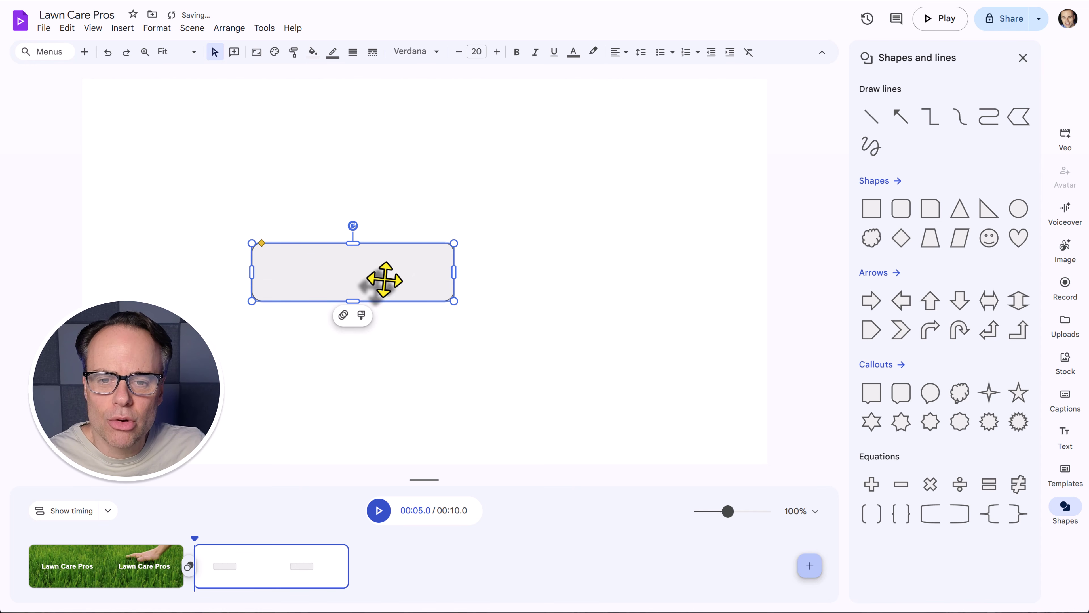
left_click_drag(371, 272, 236, 139)
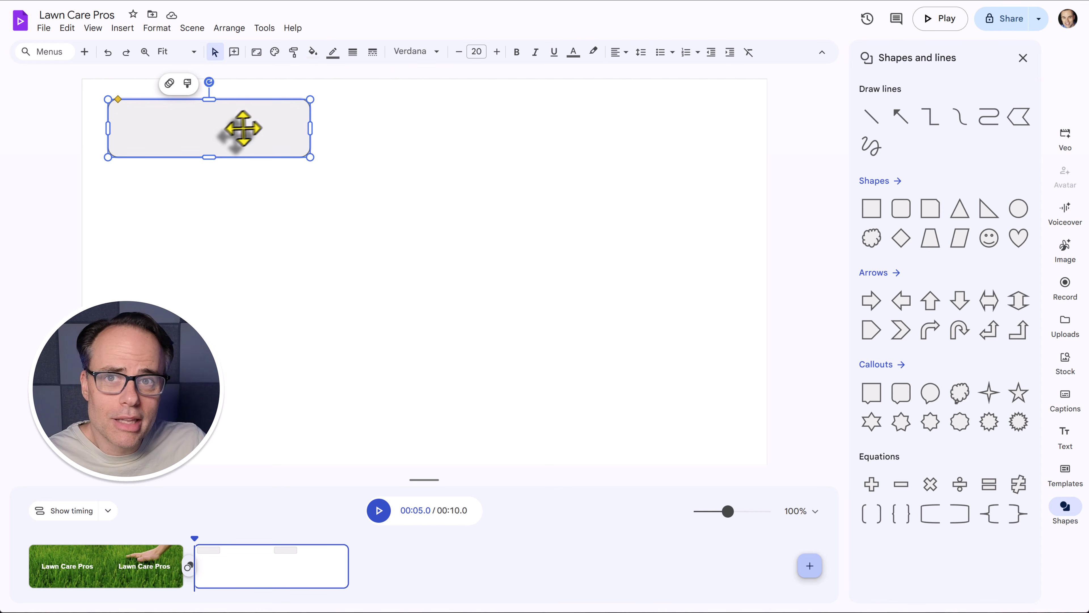
double_click(229, 128)
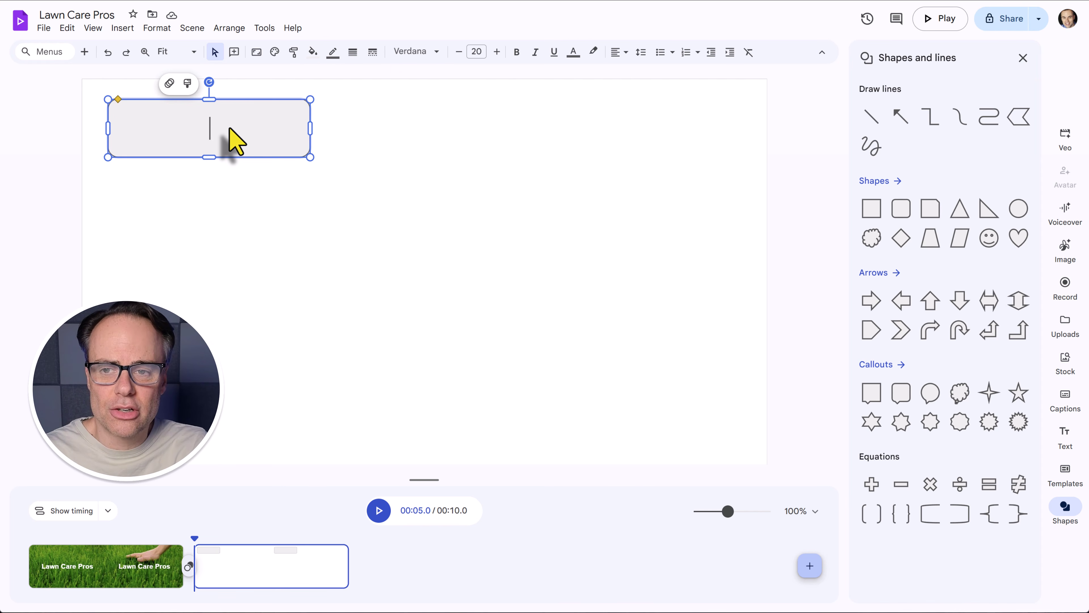
type("The Per")
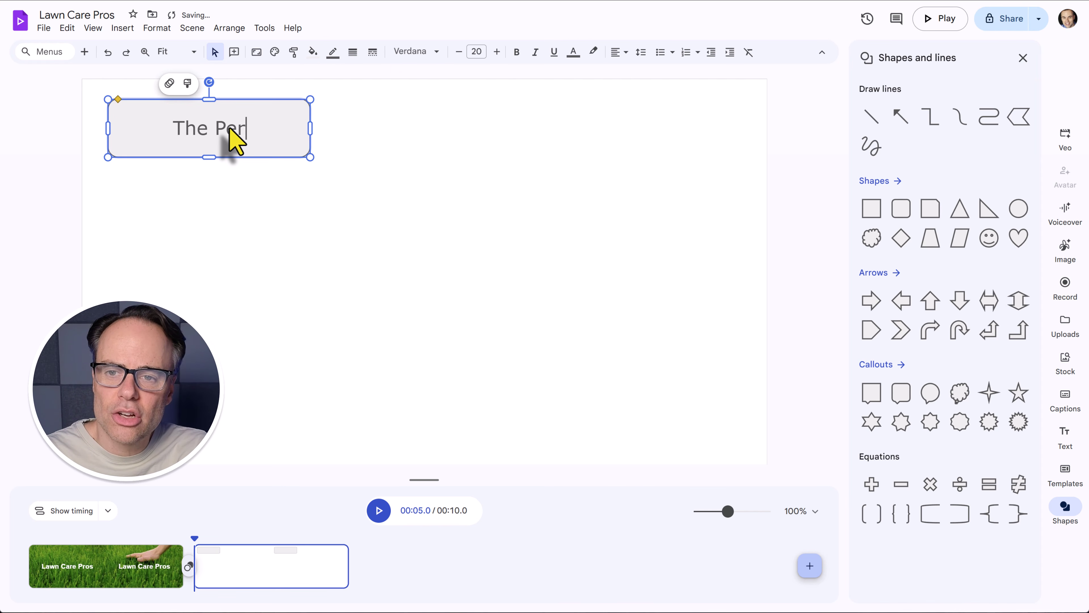
type("fect Lawn")
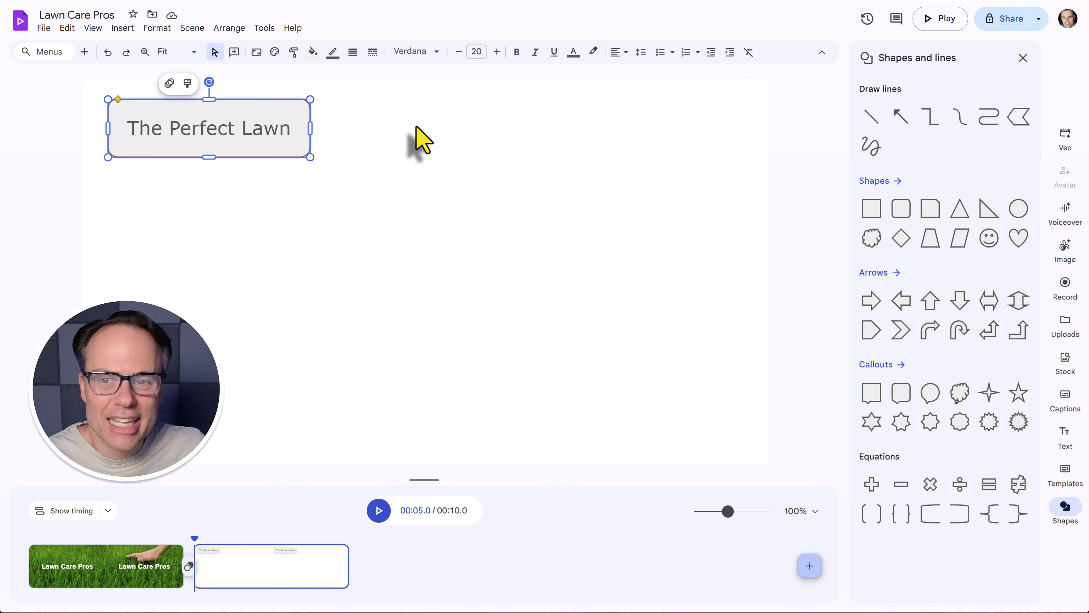
Fill 'The Perfect Lawn' rounded rectangle with dark green.
triple_click(195, 129)
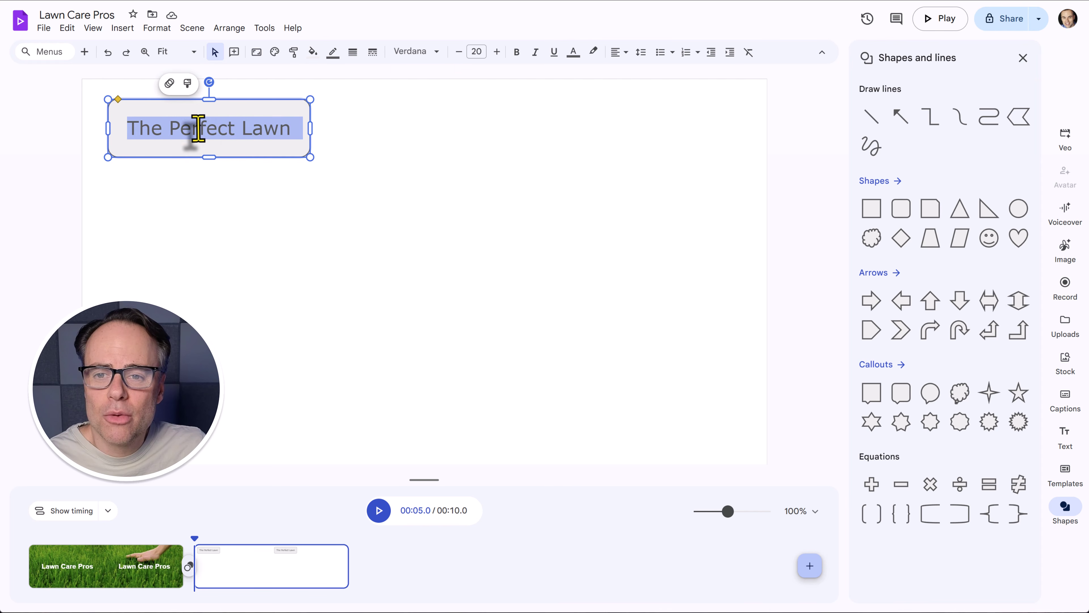
left_click(243, 109)
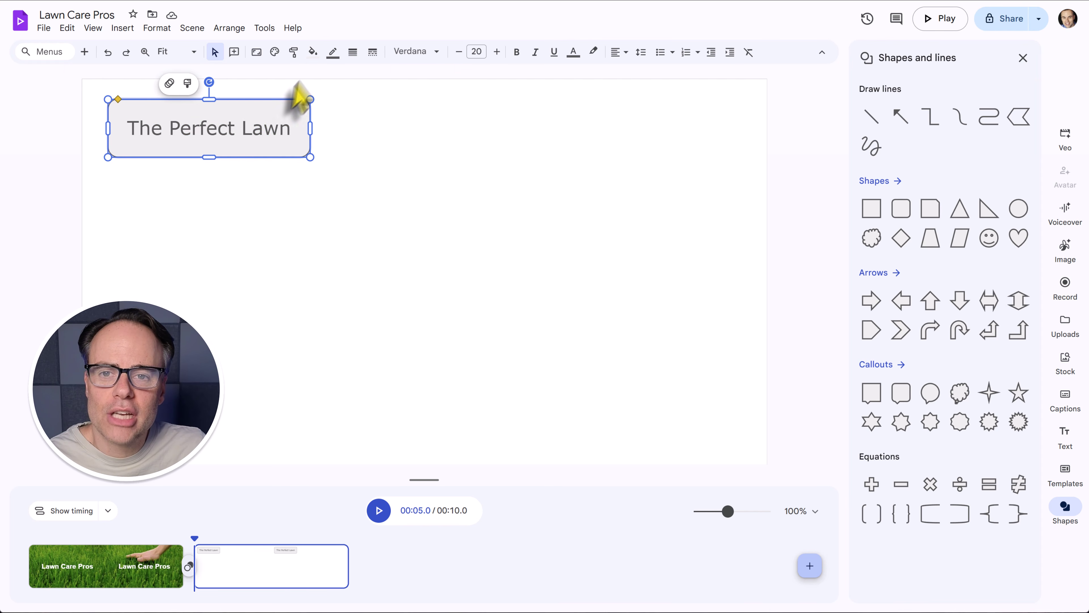
left_click(314, 54)
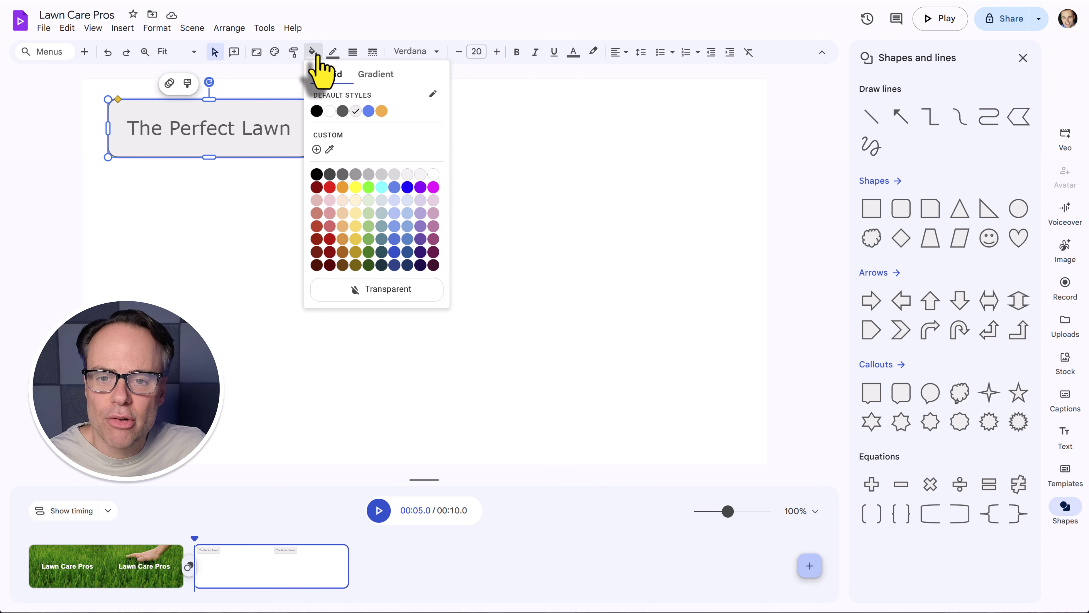
left_click(369, 264)
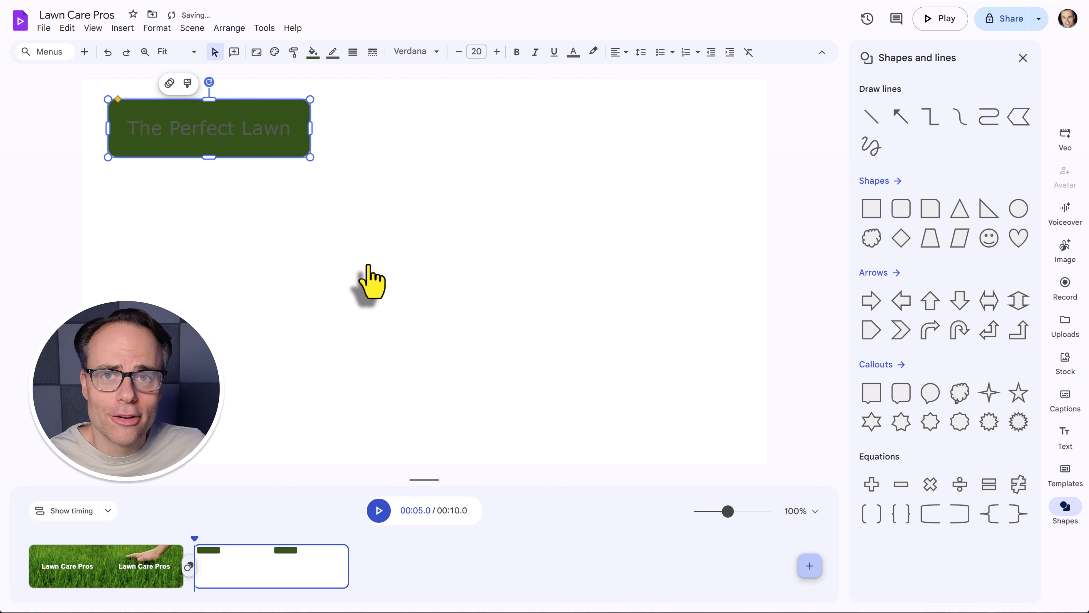
Make the 'The Perfect Lawn' lettering white.
triple_click(204, 131)
left_click(573, 52)
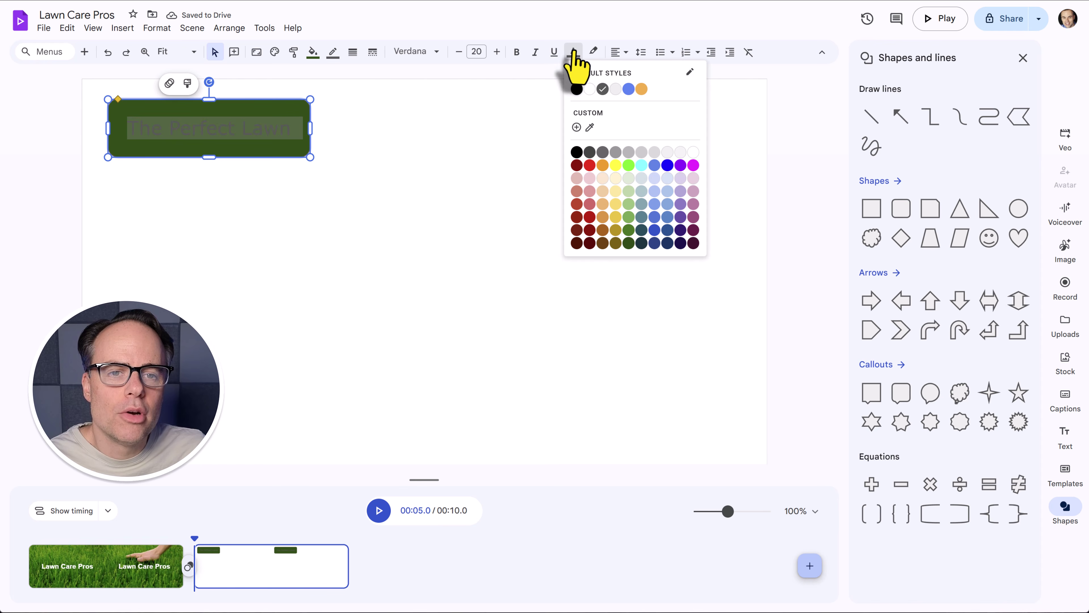
left_click(585, 89)
left_click(504, 147)
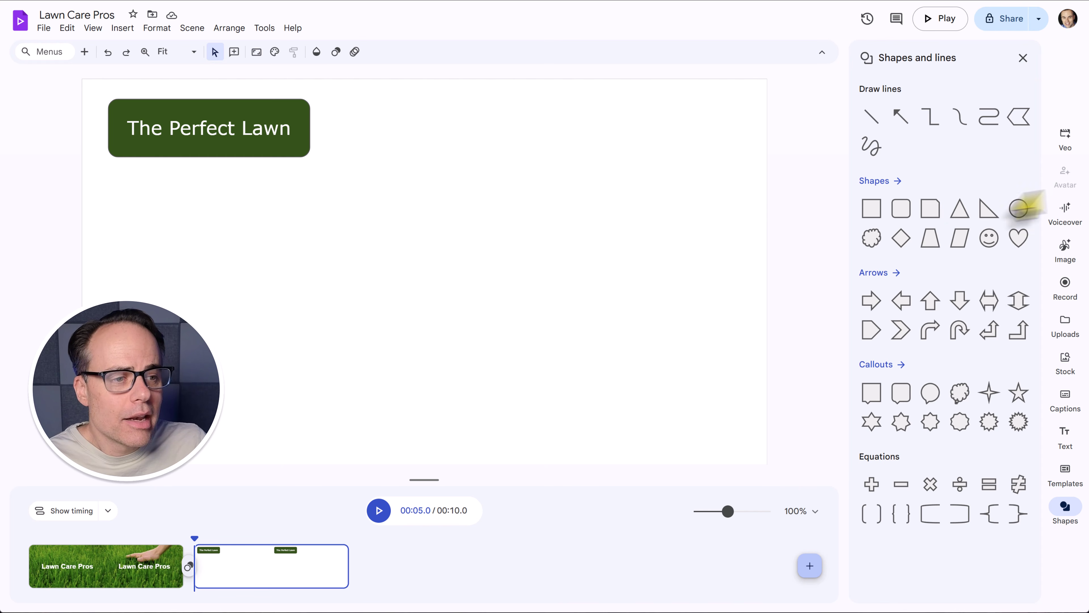
Add a body text box reading 'Rich green color' and move it beneath The Perfect Lawn title.
left_click(1065, 433)
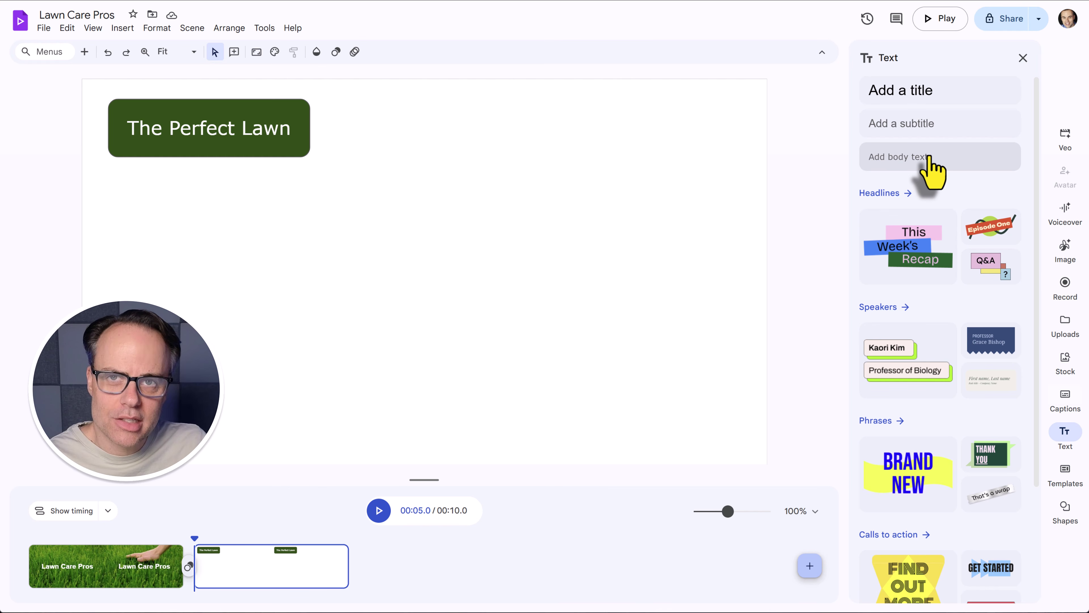
left_click(928, 158)
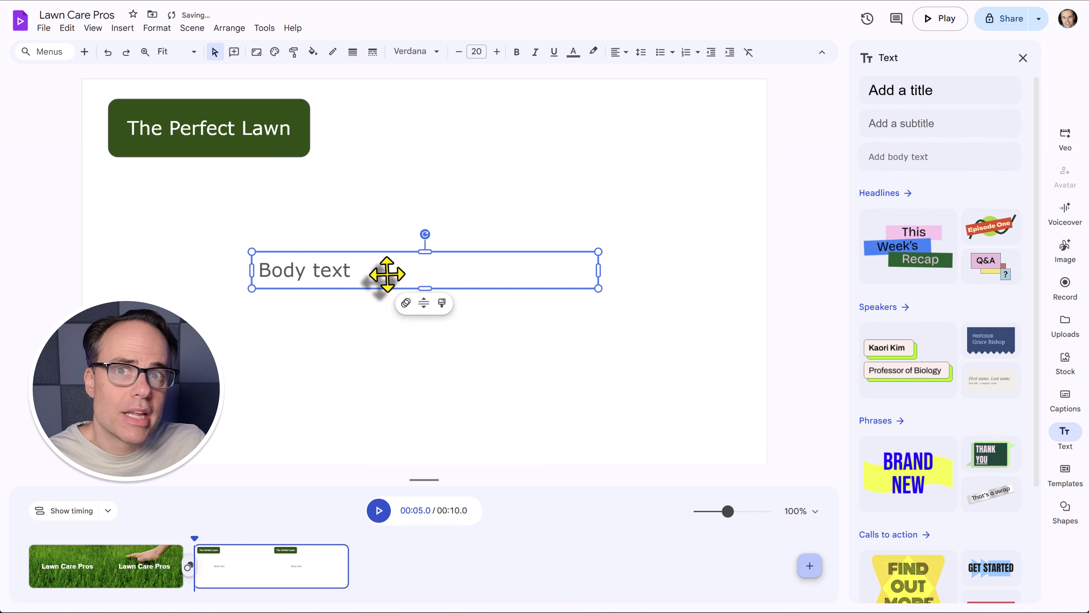
left_click(389, 285)
triple_click(389, 284)
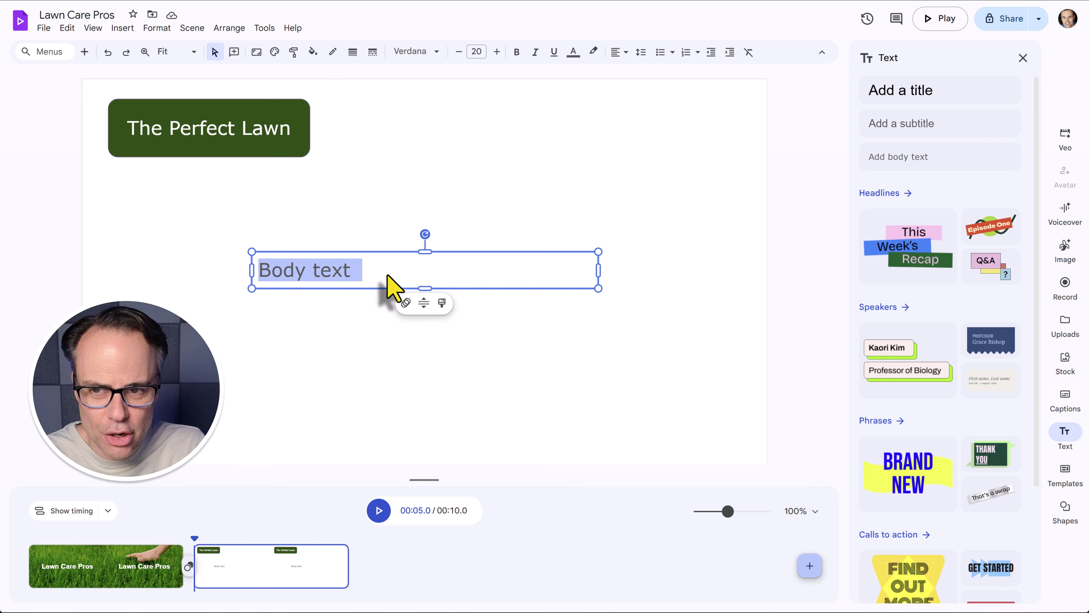
type("Rich green color")
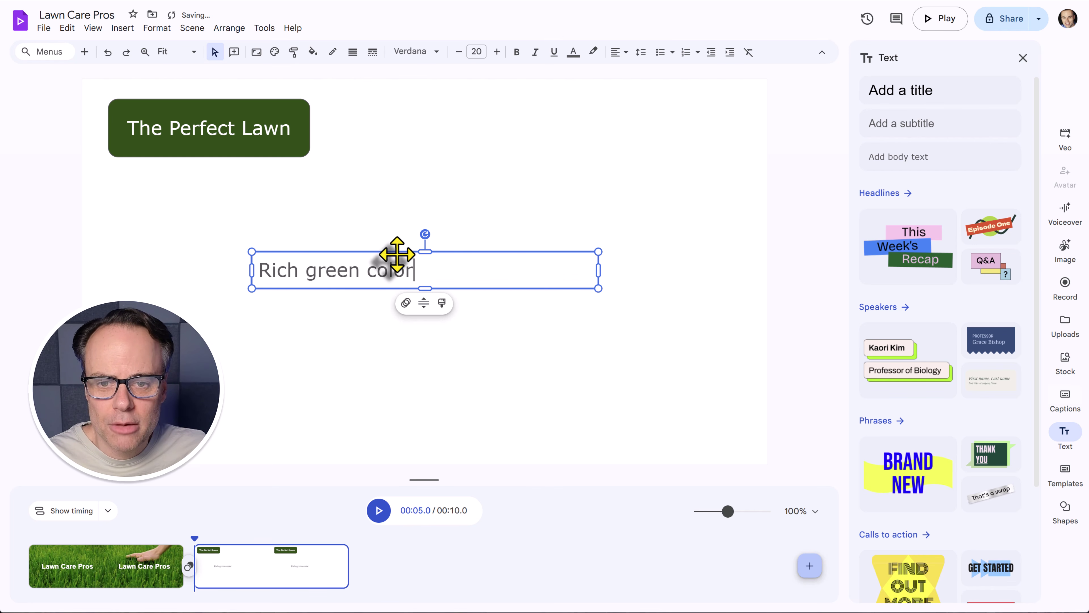
left_click_drag(396, 253, 253, 185)
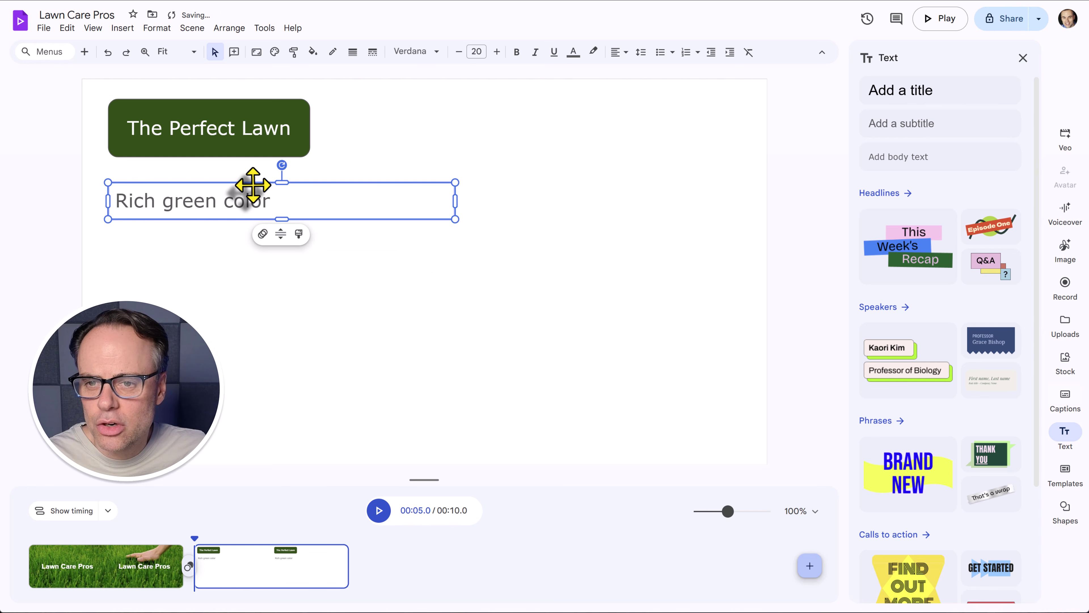
Select the Rich green color text box and duplicate it with Ctrl+D.
triple_click(189, 204)
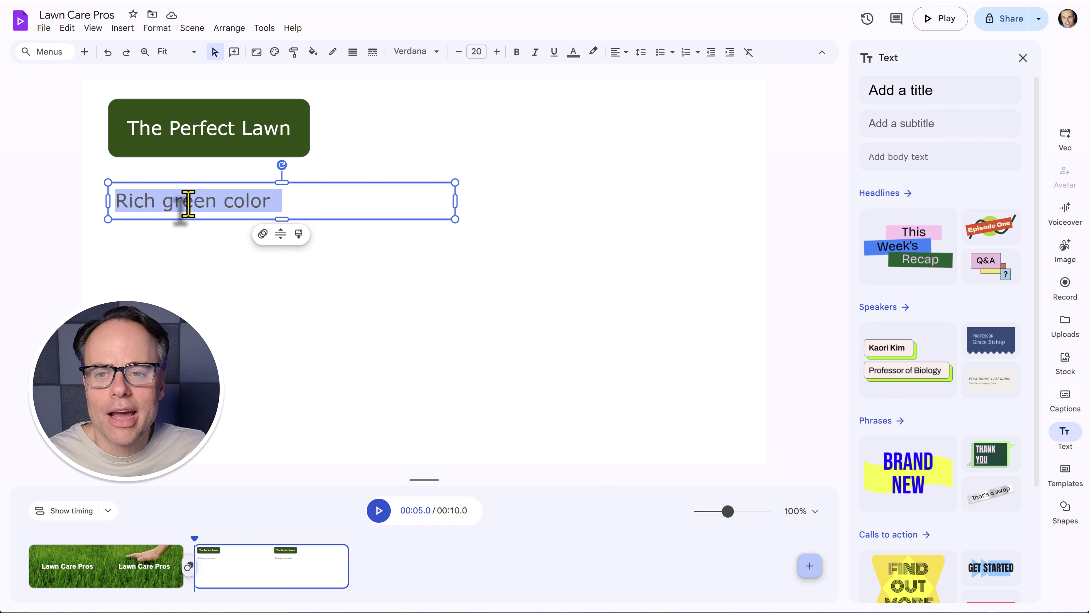
left_click(358, 183)
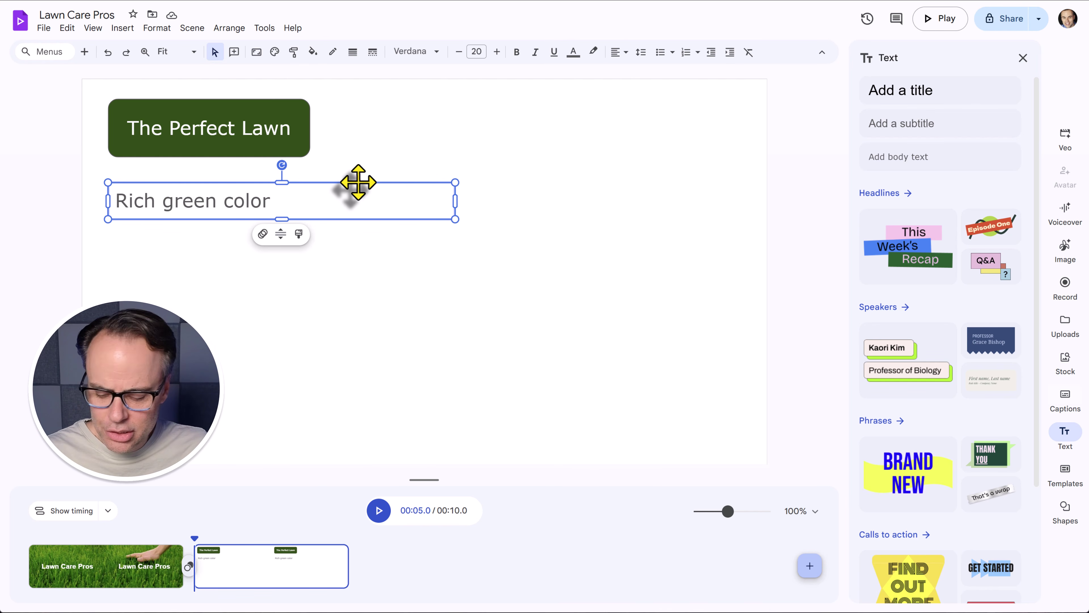
key("ctrl+d")
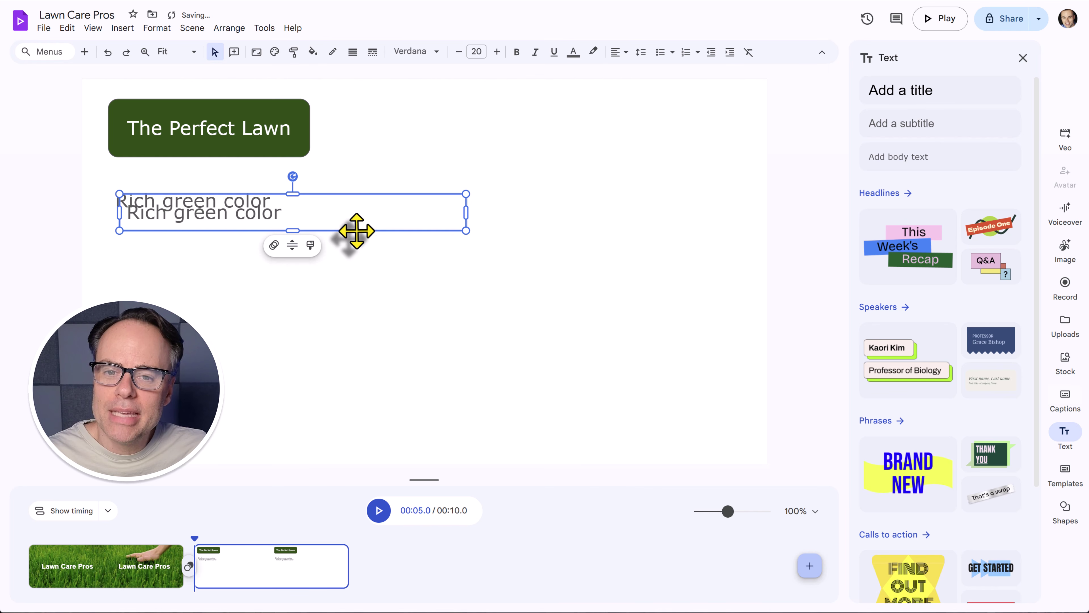
Move the copy below the first line, make a third copy, and select all three lines.
left_click_drag(355, 232, 357, 325)
key("ctrl+d")
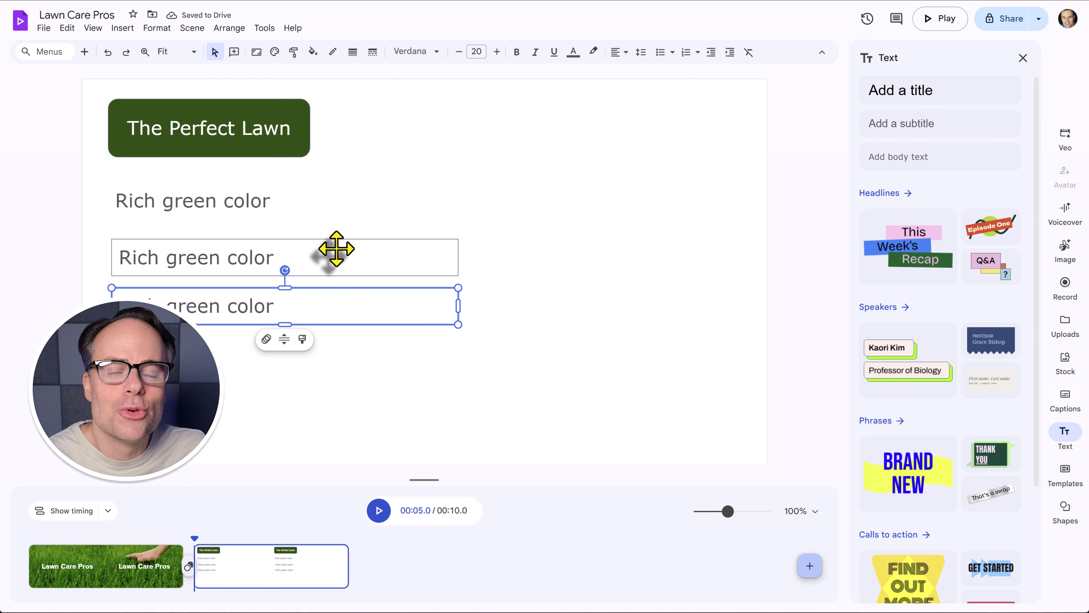
left_click(235, 211)
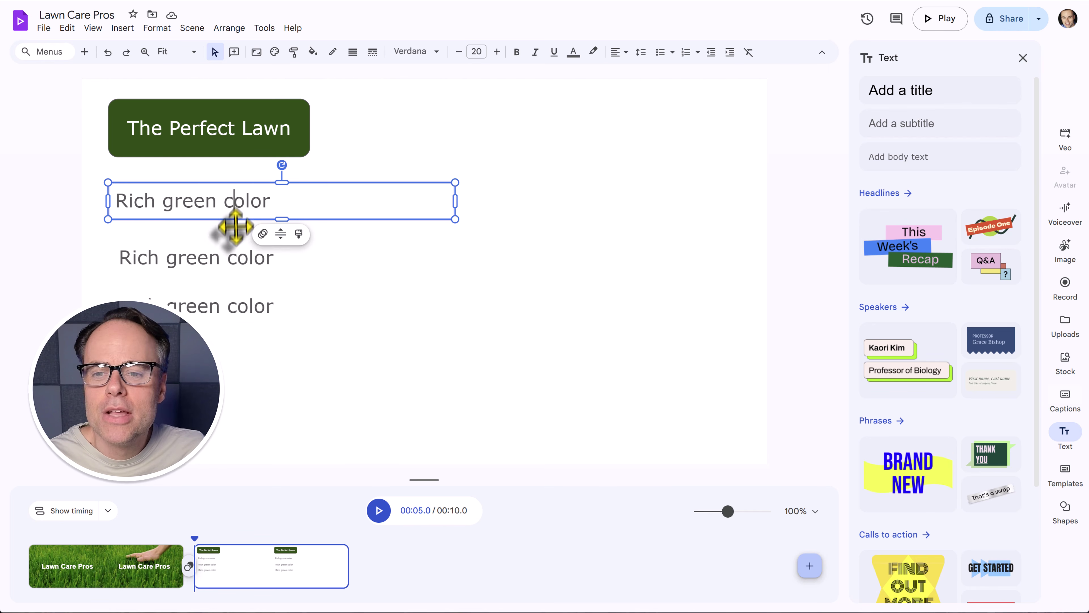
left_click(217, 262, "shift")
left_click(211, 313, "shift")
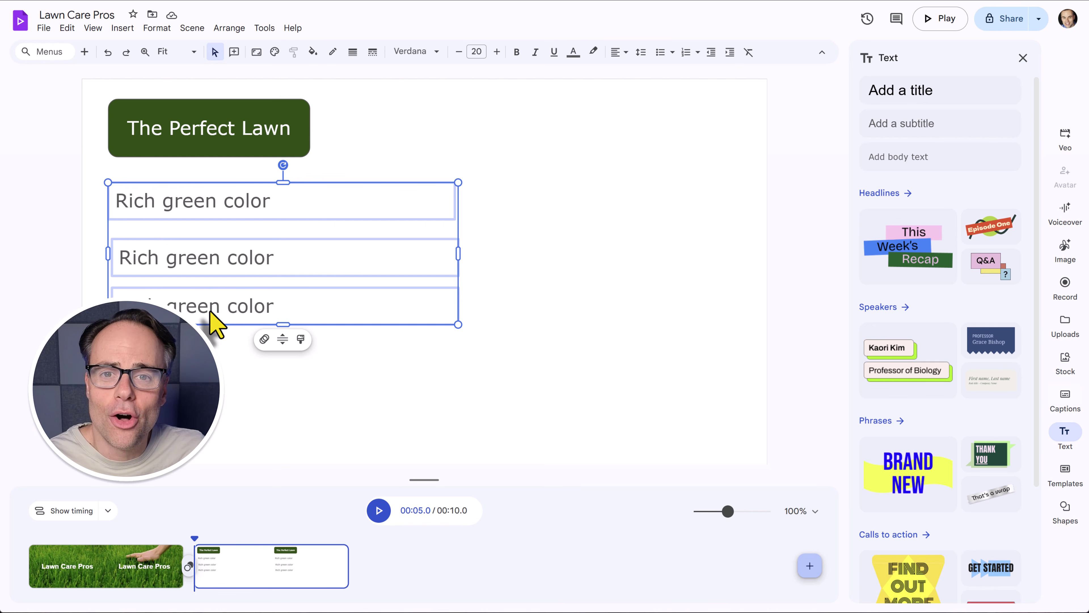
Left-align the three Rich green color lines and distribute them evenly vertically.
left_click(228, 30)
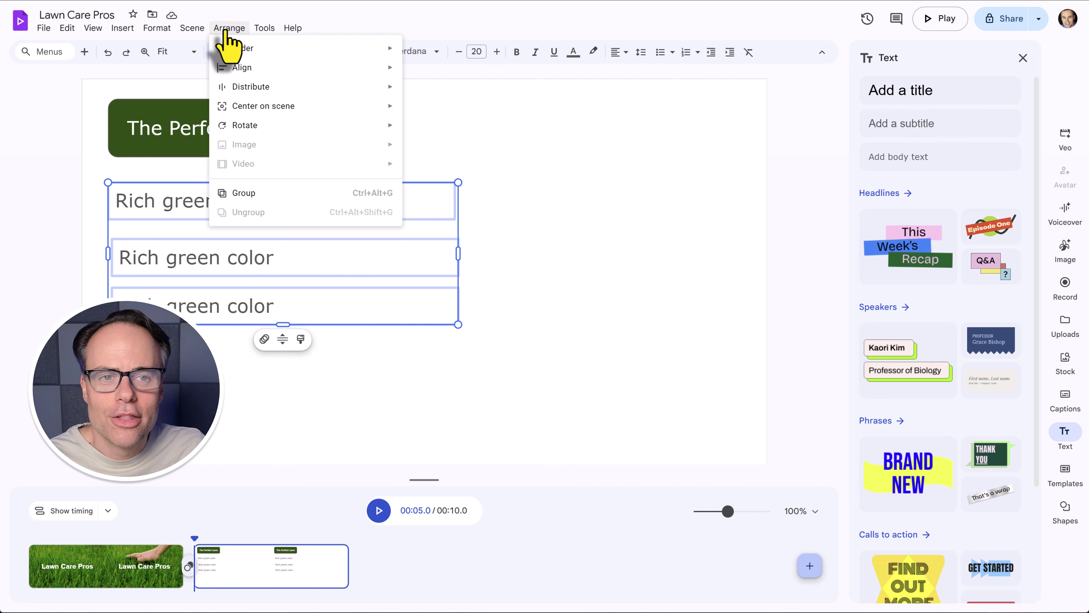
mouse_move(300, 69)
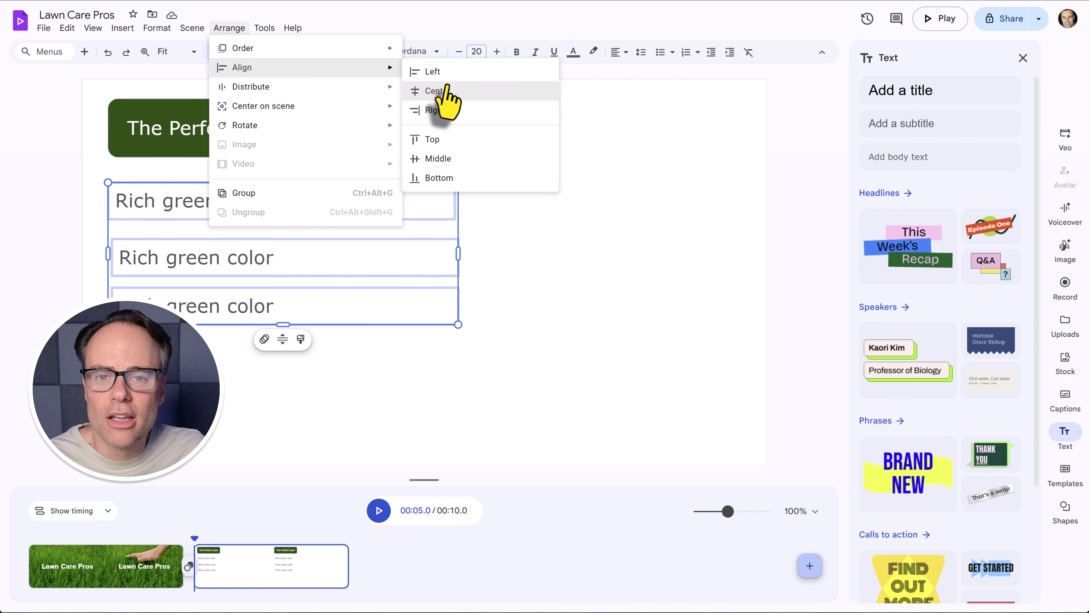
left_click(442, 72)
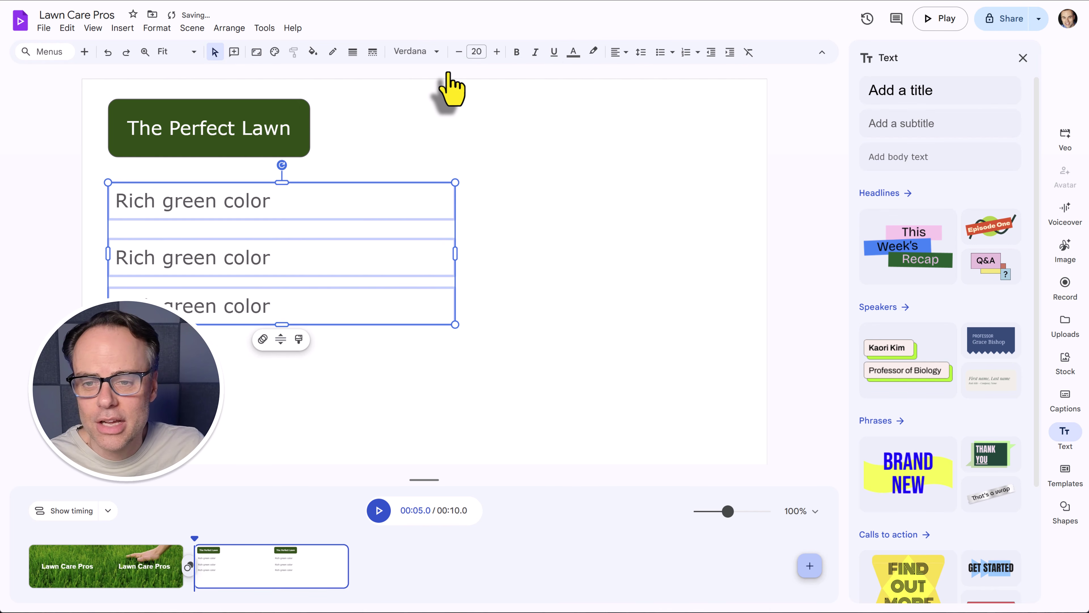
left_click(231, 30)
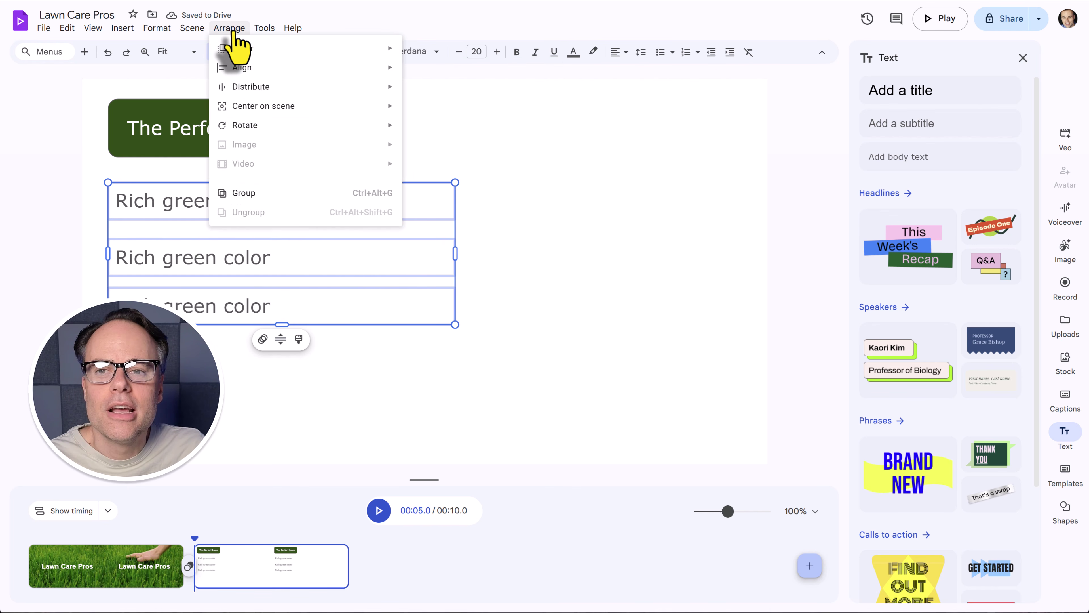
mouse_move(280, 92)
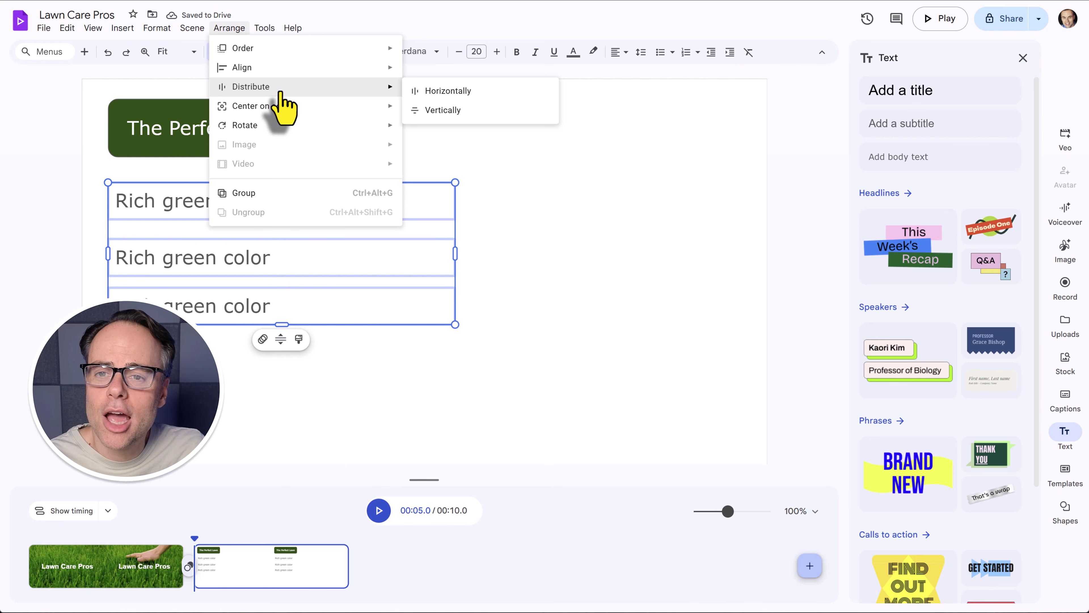
left_click(450, 111)
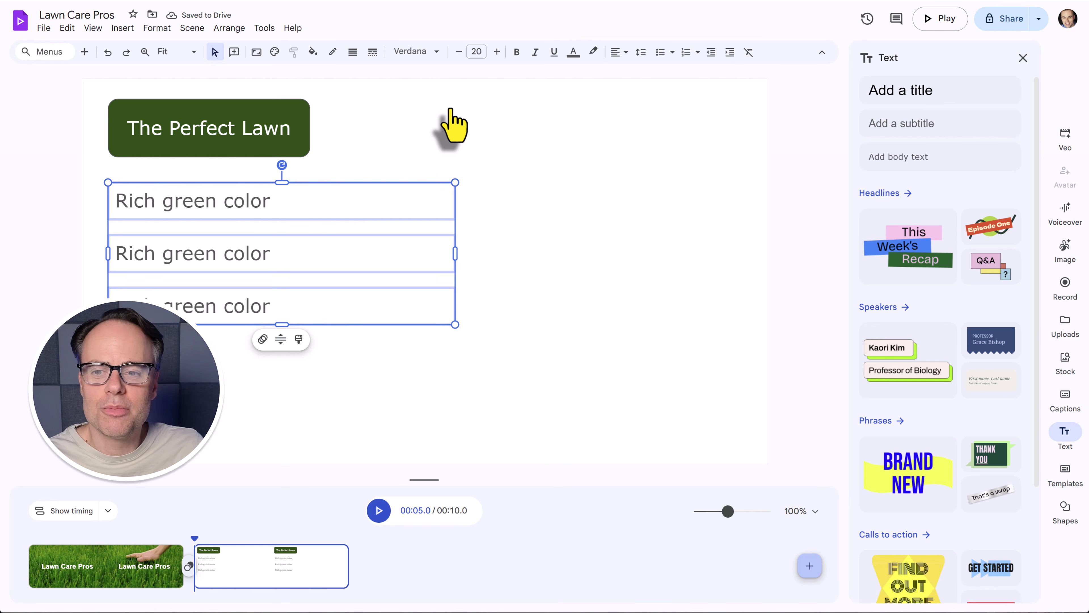
Change the second line to 'Weed free' and the third line to 'Barefoot friendly'.
left_click(525, 235)
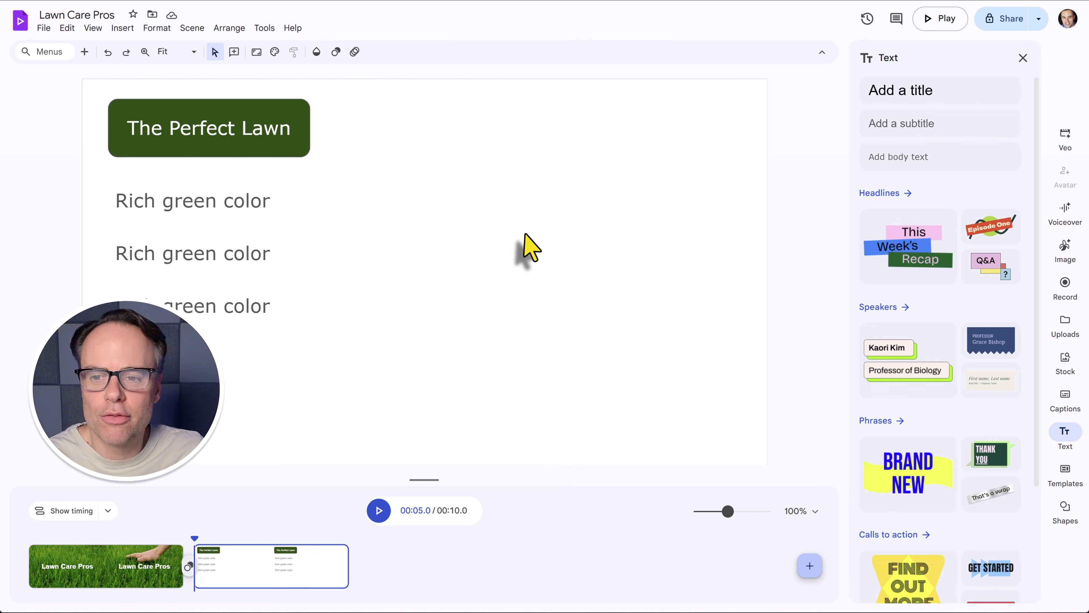
triple_click(215, 263)
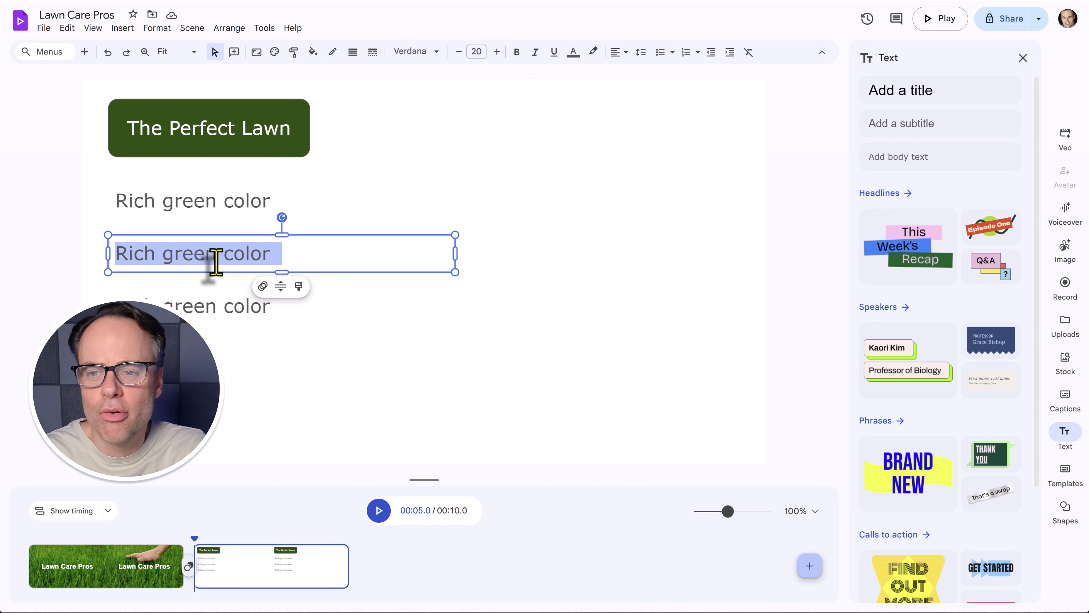
type("Weed")
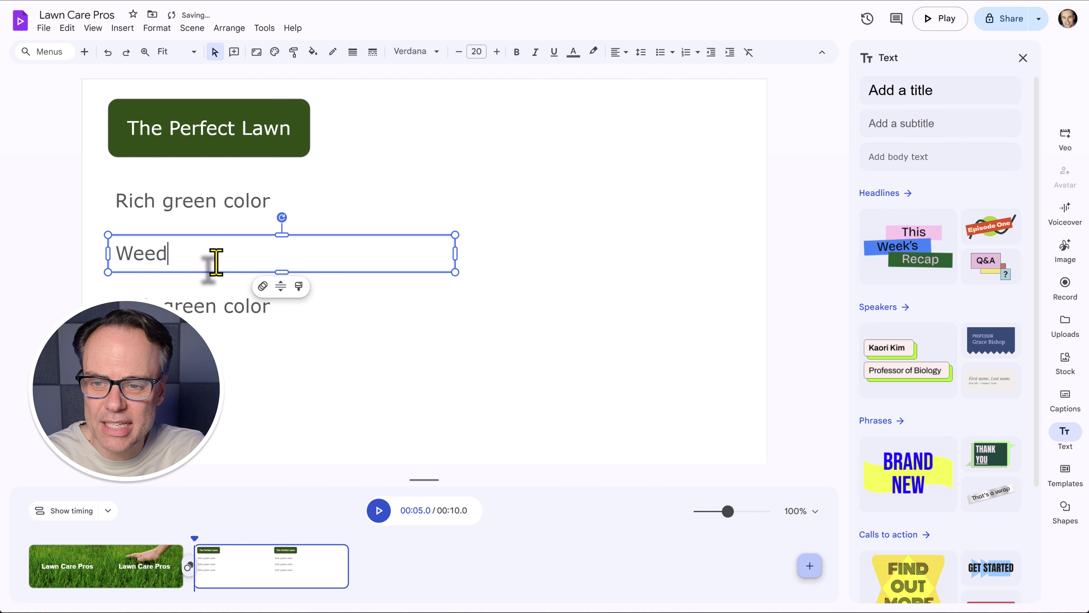
type(" free")
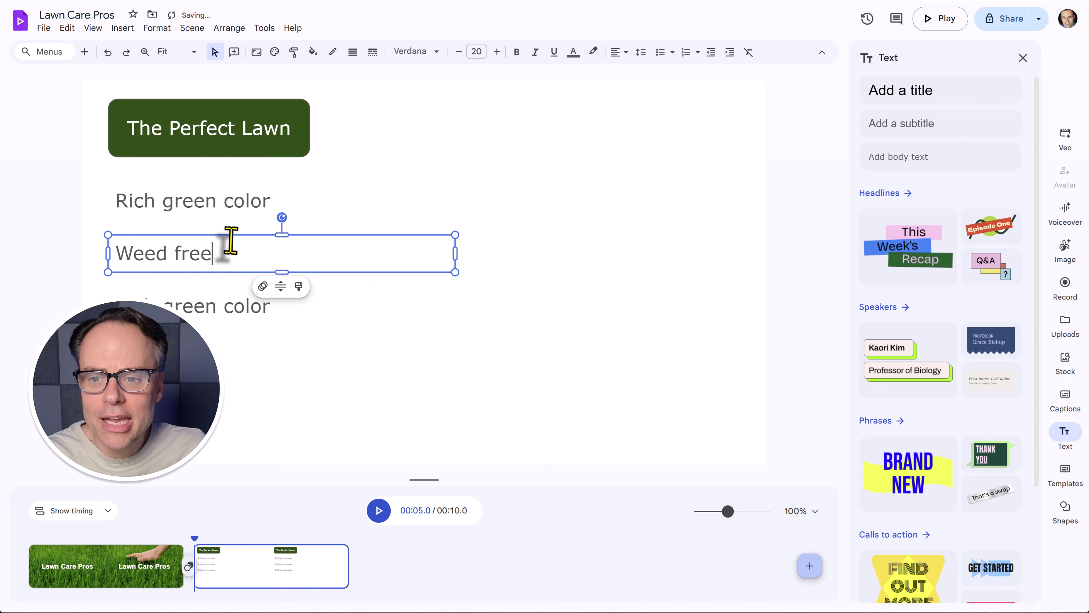
triple_click(206, 314)
type("Lush")
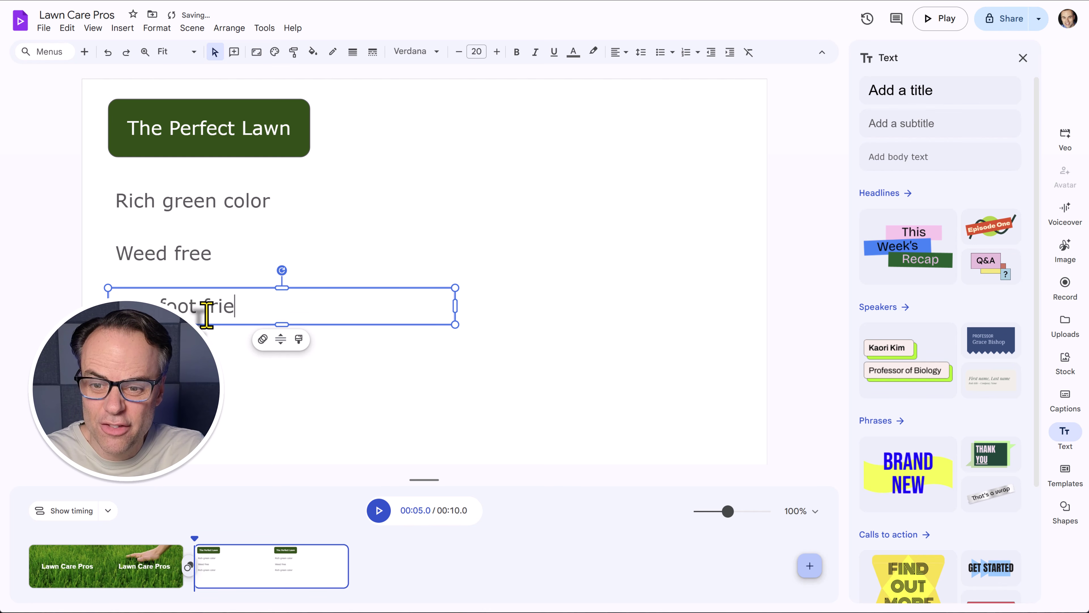
left_click(796, 246)
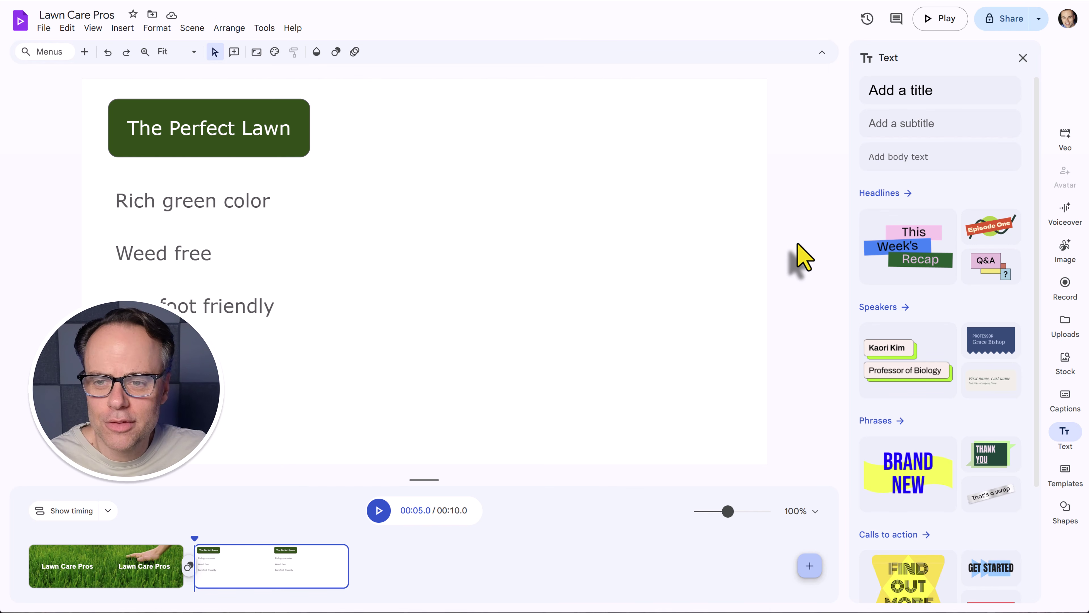
left_click(162, 552)
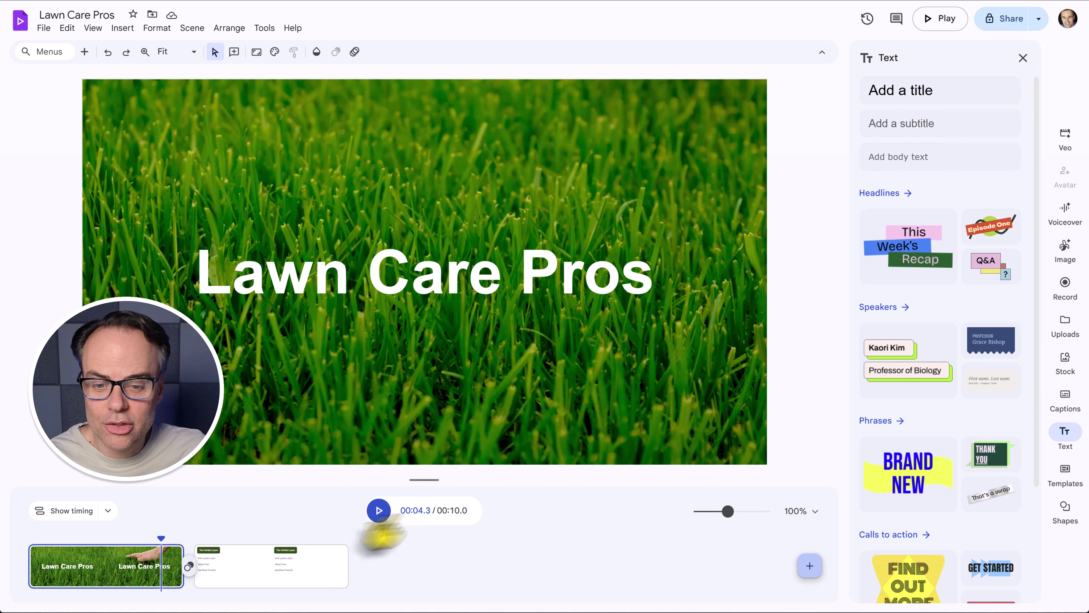
left_click(378, 510)
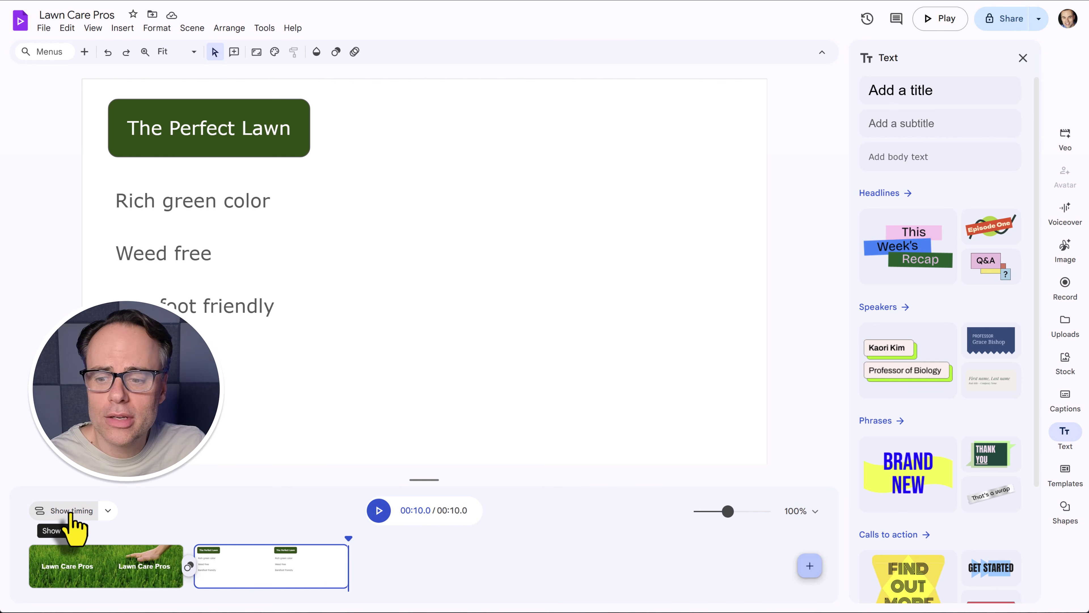
Show the scene's layer timing tracks and select the bullet text layers in turn.
left_click(69, 511)
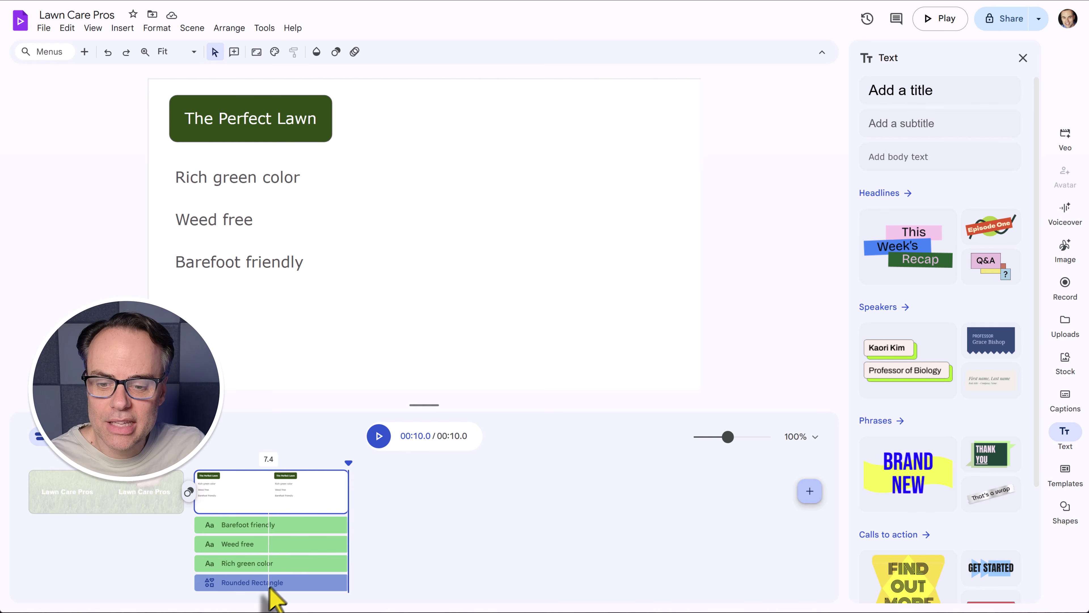
left_click(302, 584)
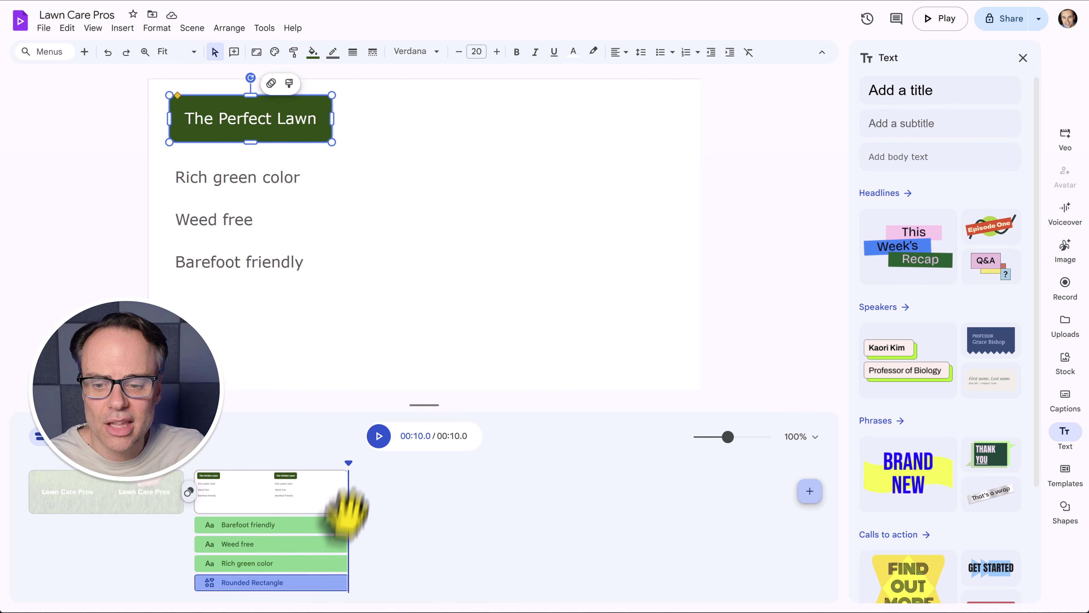
left_click(287, 563)
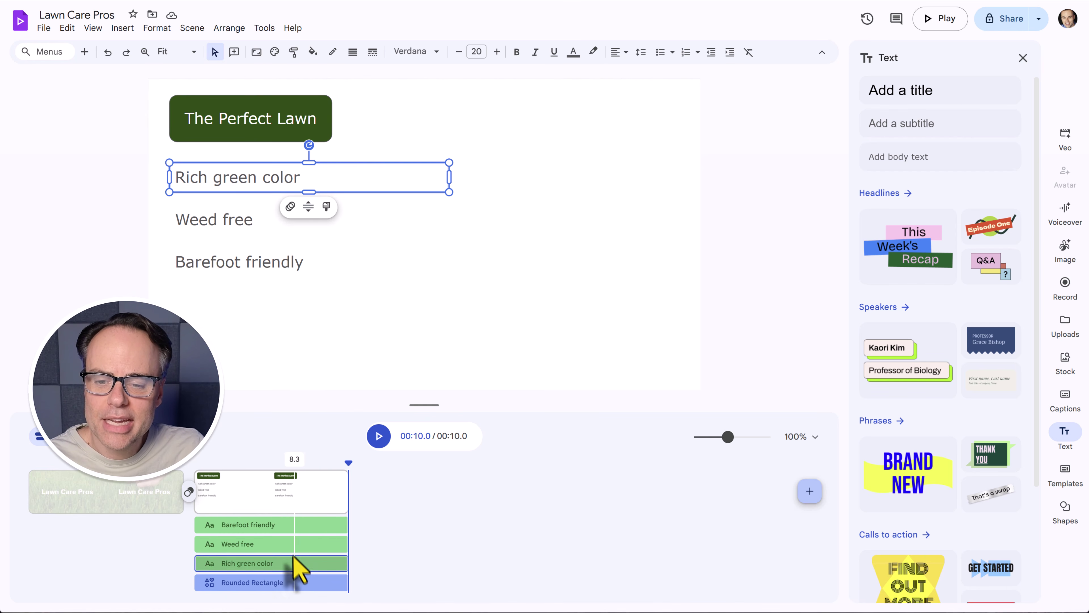
left_click(288, 543)
left_click(287, 524)
left_click(284, 543)
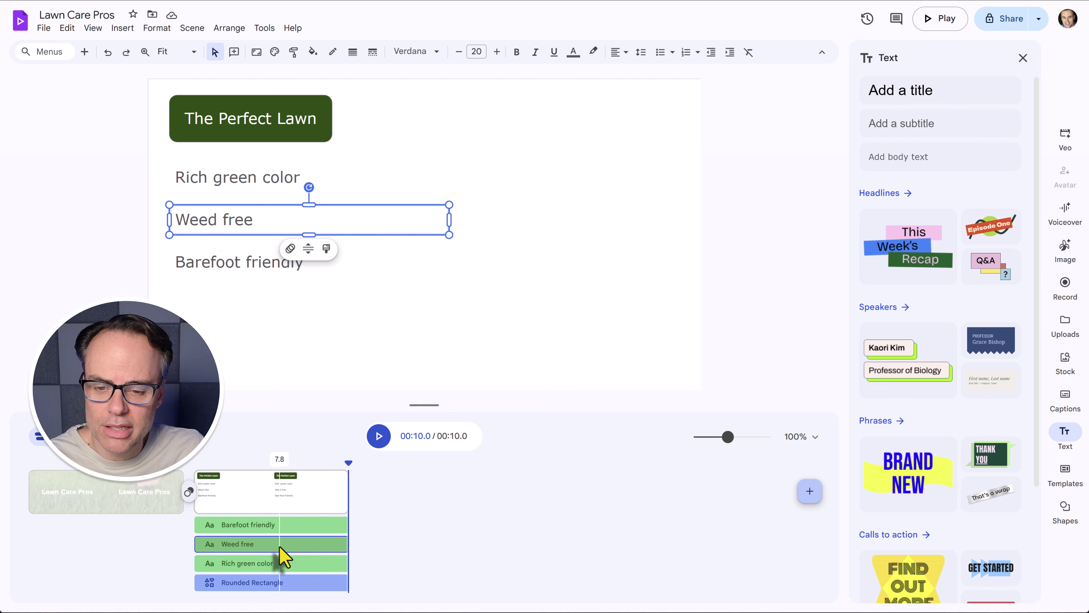
Delay the bullet clips' start times, then preview the staggered bullets from the first scene.
left_click(253, 564)
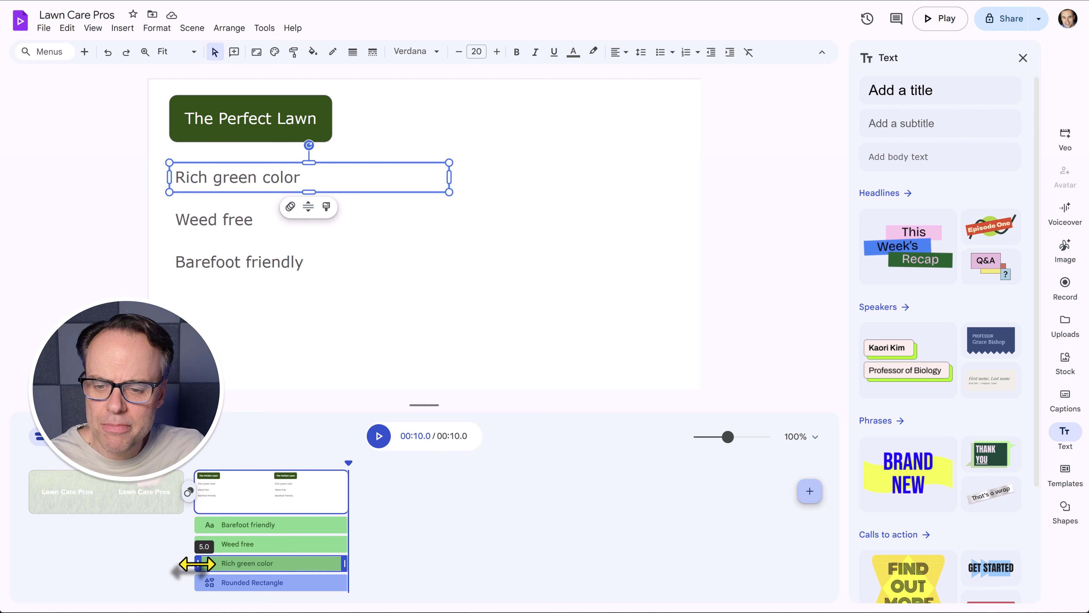
left_click_drag(197, 564, 272, 524)
left_click(208, 546)
left_click(209, 525)
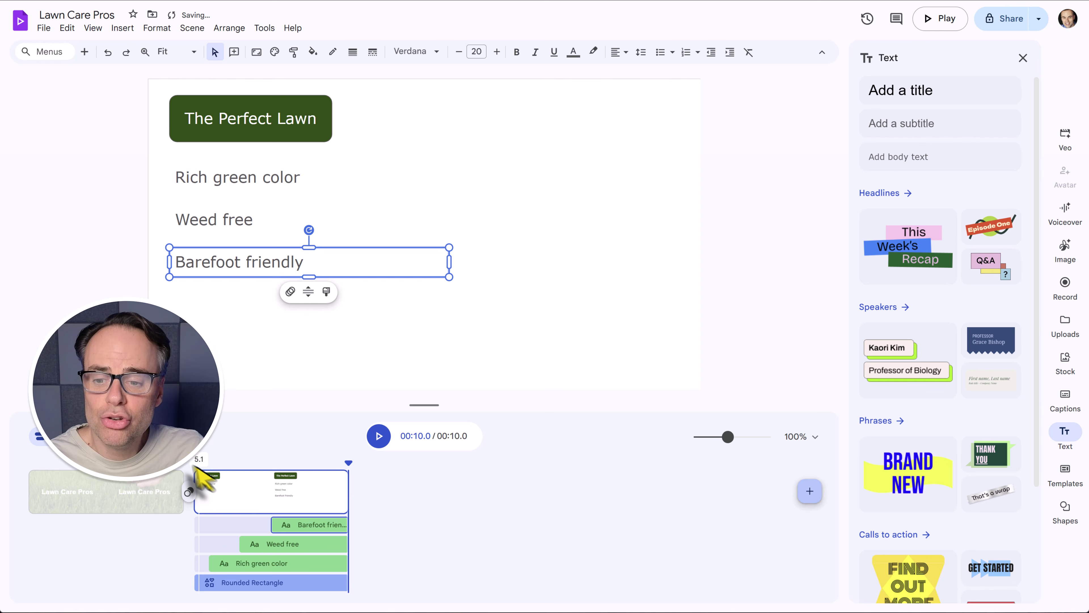
left_click(176, 476)
left_click(379, 474)
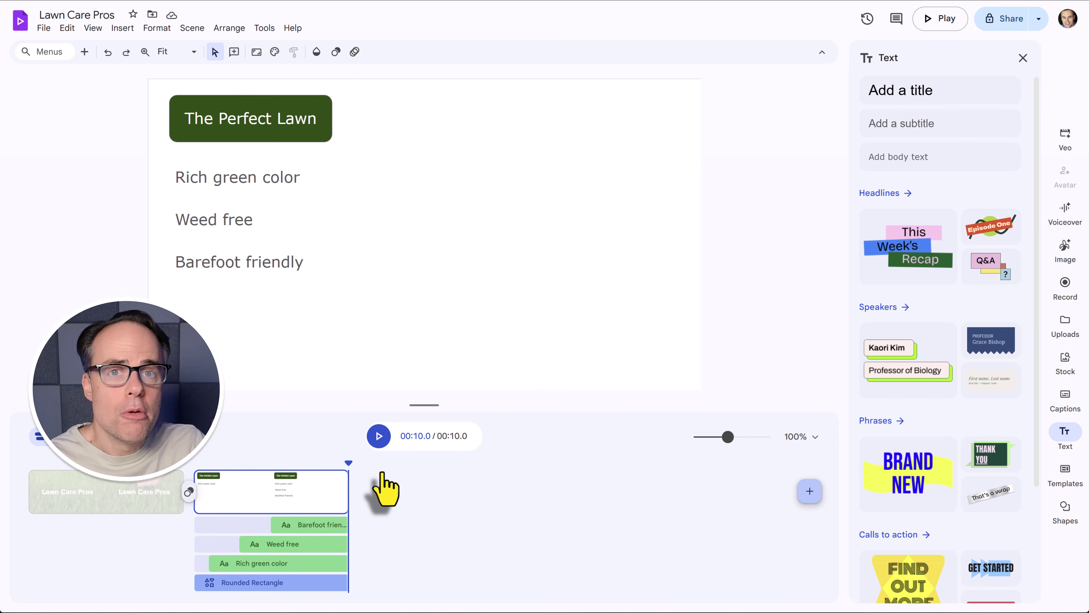
Select the Rich green color, Weed free and Barefoot friendly lines and open their animation options.
left_click(263, 178)
left_click(213, 225, "shift")
left_click(213, 268, "shift")
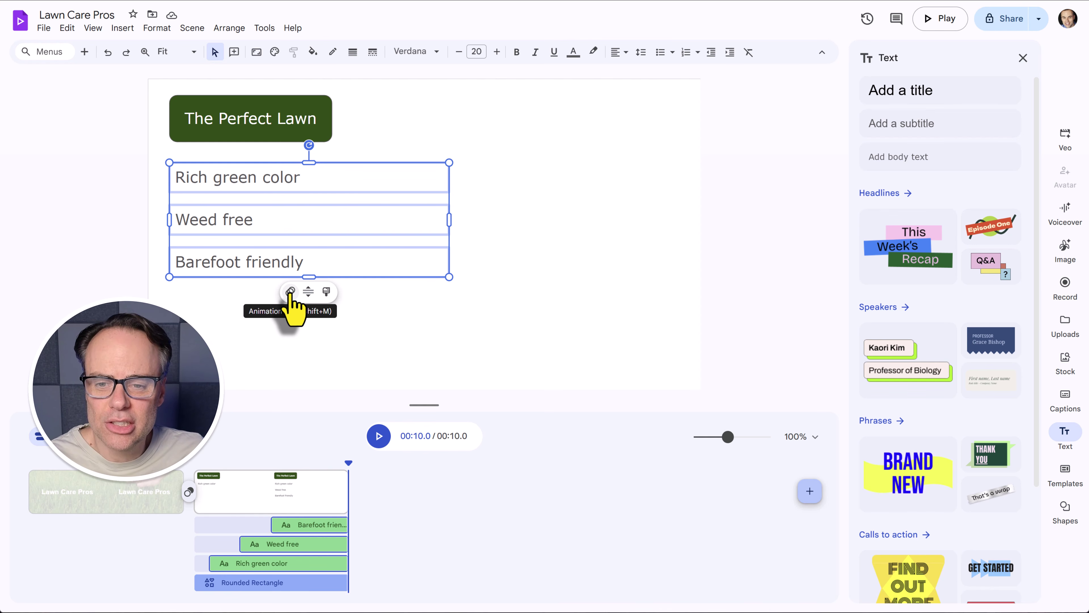
left_click(290, 292)
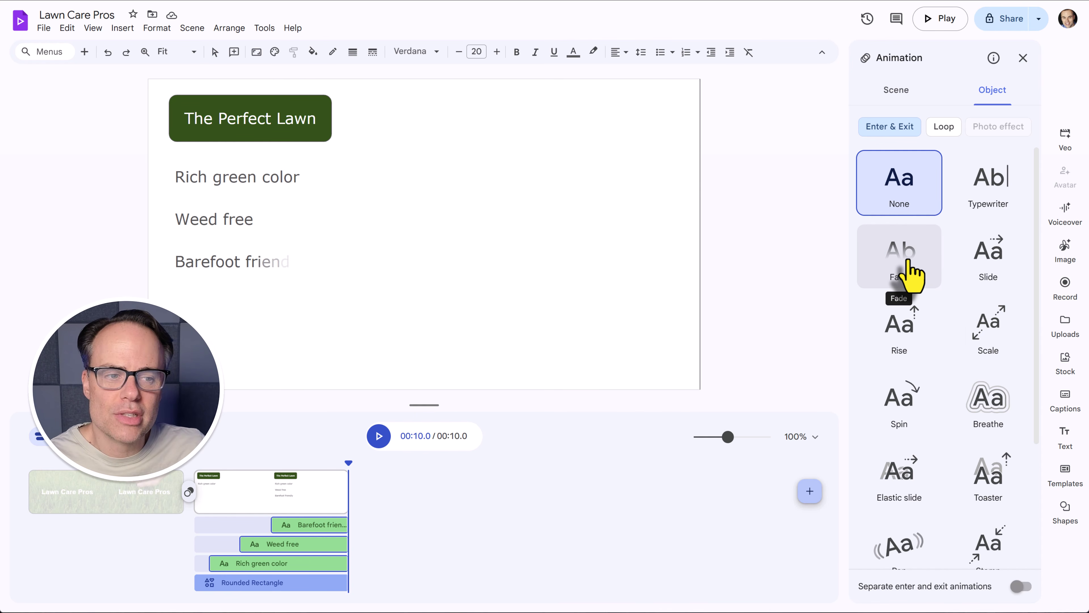
Apply a Fade entrance animated by character to the bullets and preview it.
left_click(912, 275)
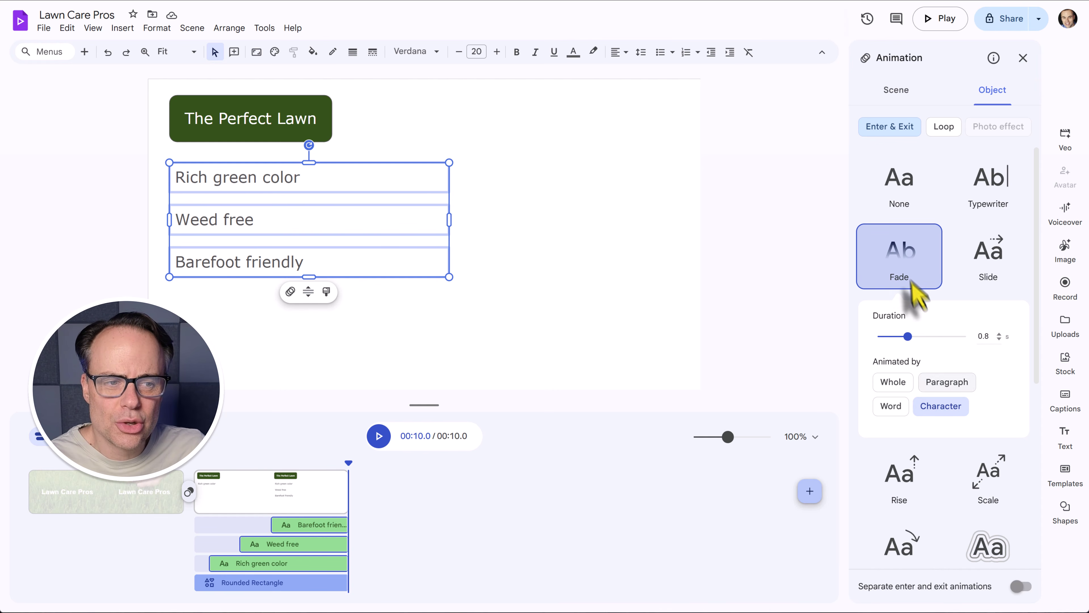
left_click(893, 382)
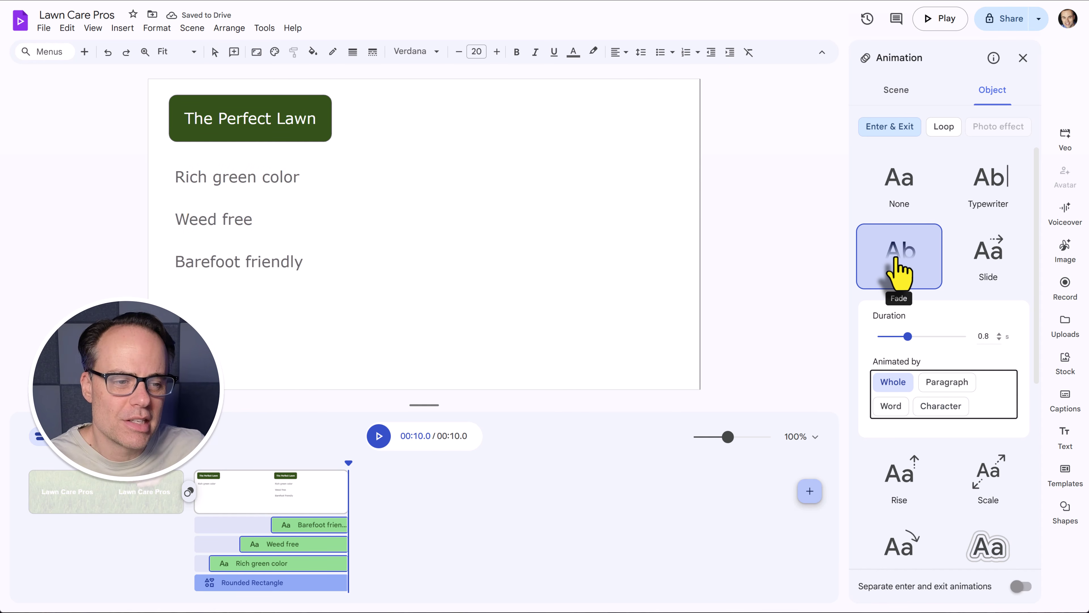
left_click(941, 408)
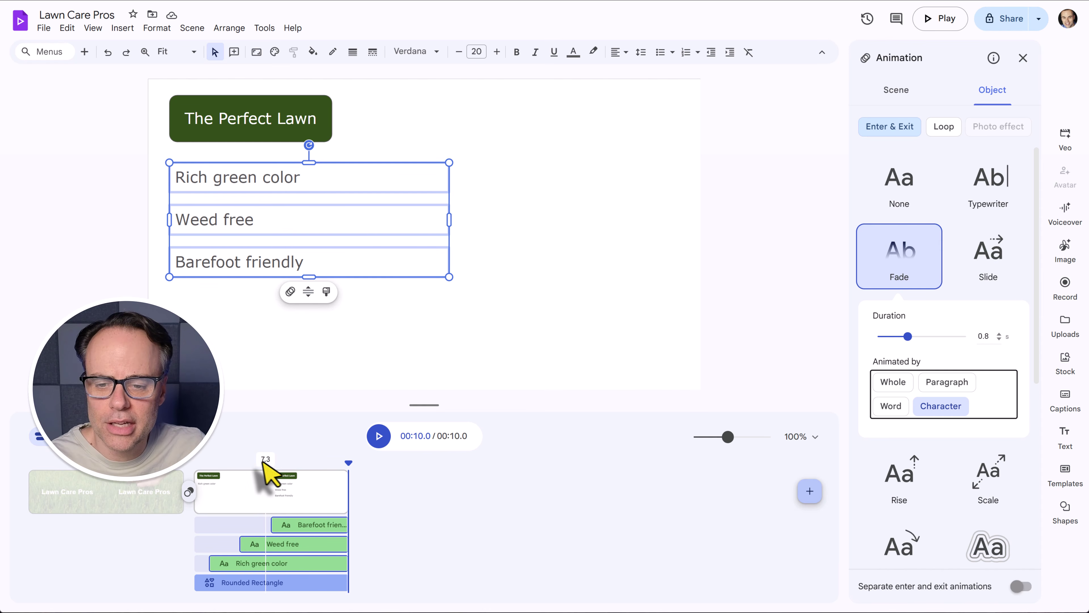
left_click(216, 455)
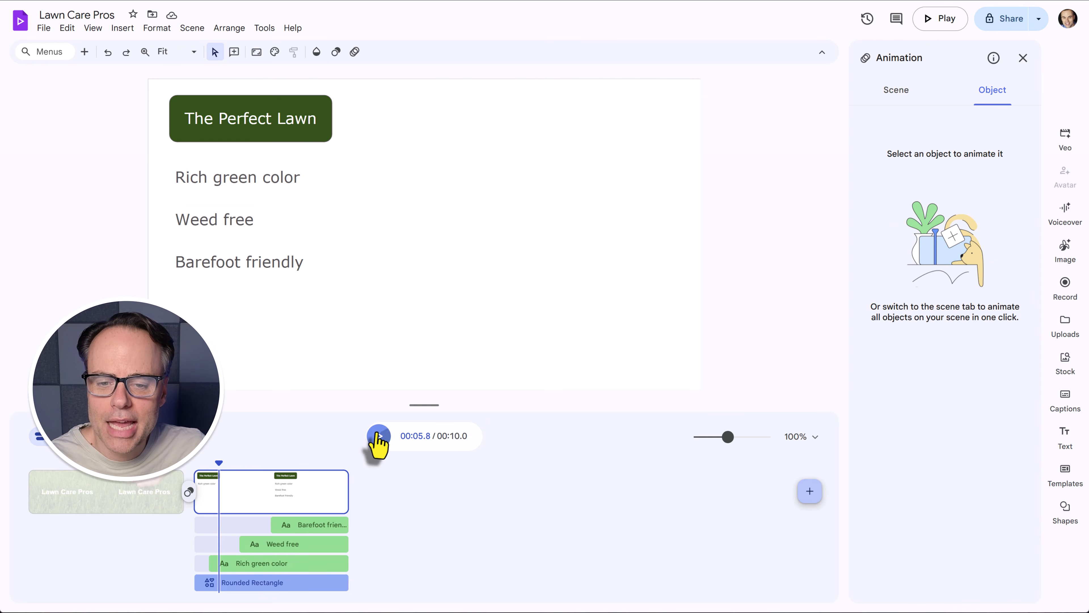
left_click(379, 436)
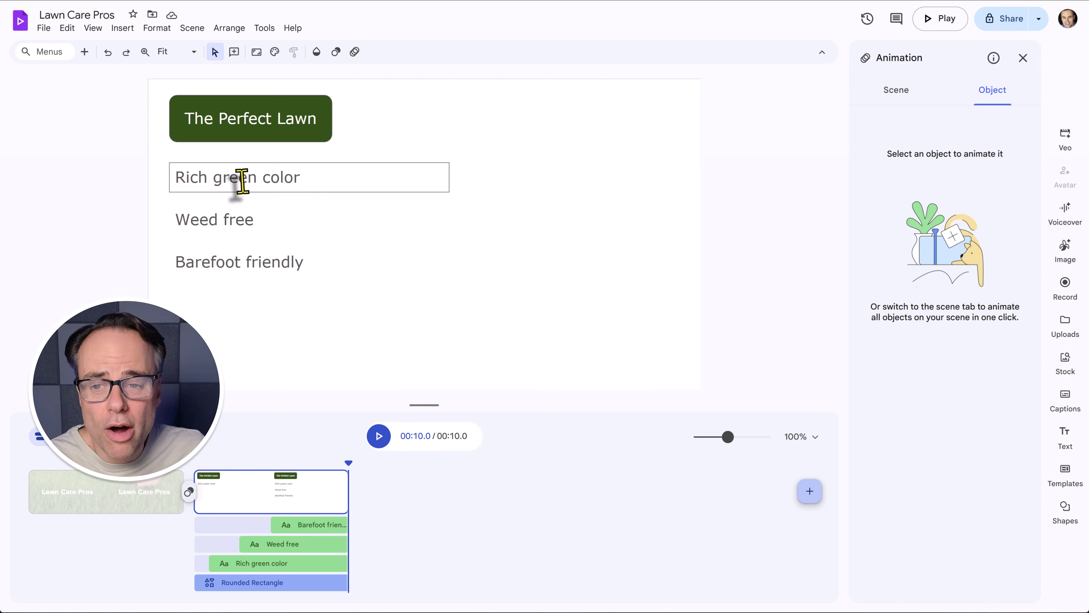
Select all three bullets, separate their enter and exit animations, and preview from about 7 seconds.
left_click(236, 179)
left_click(231, 218, "shift")
left_click(226, 260, "shift")
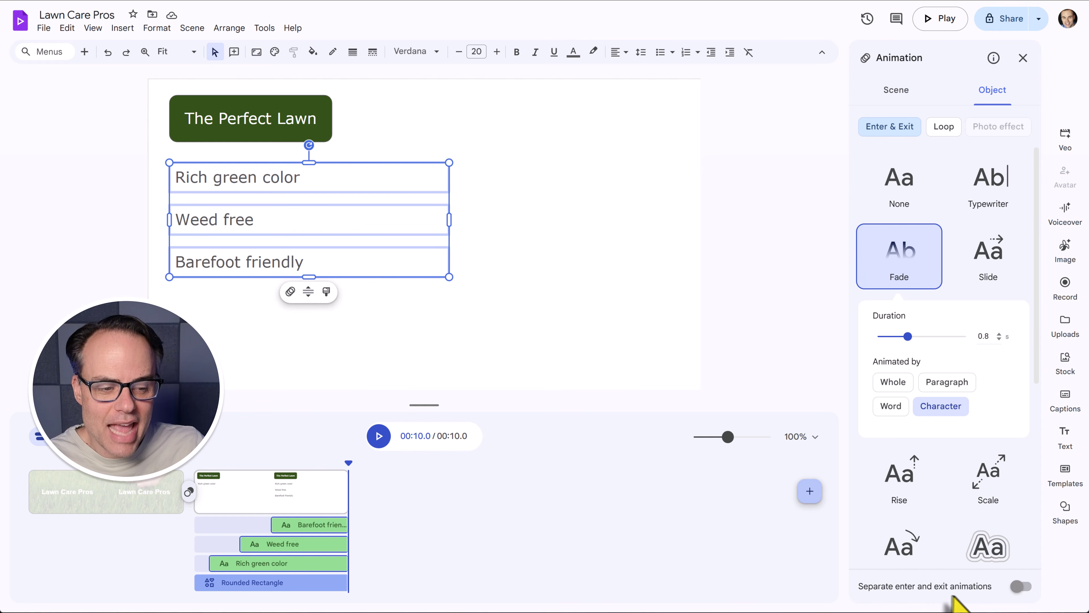
left_click(1019, 587)
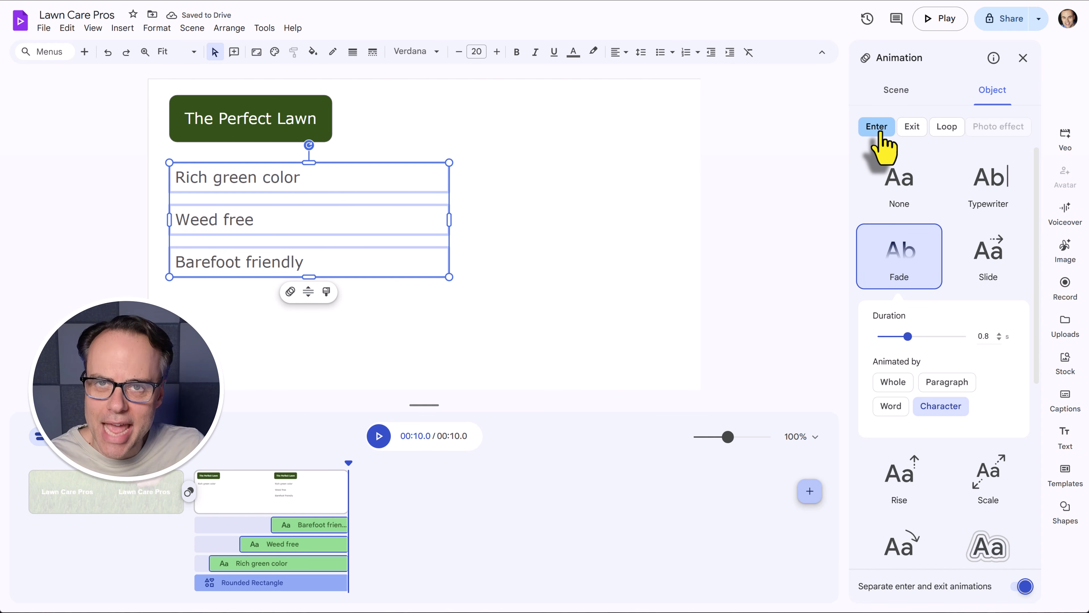
left_click(912, 127)
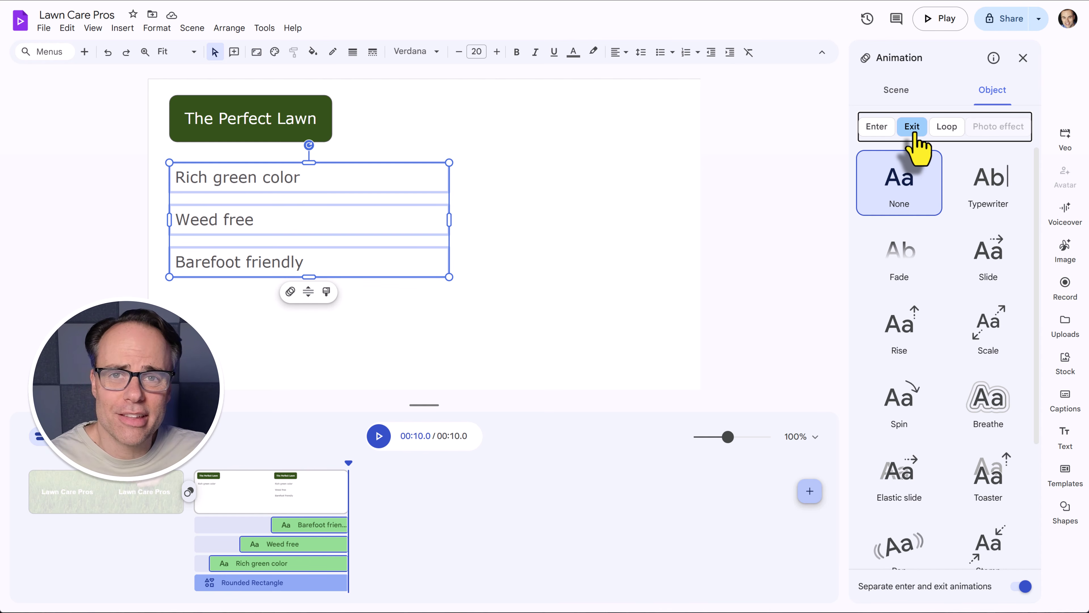
left_click(873, 128)
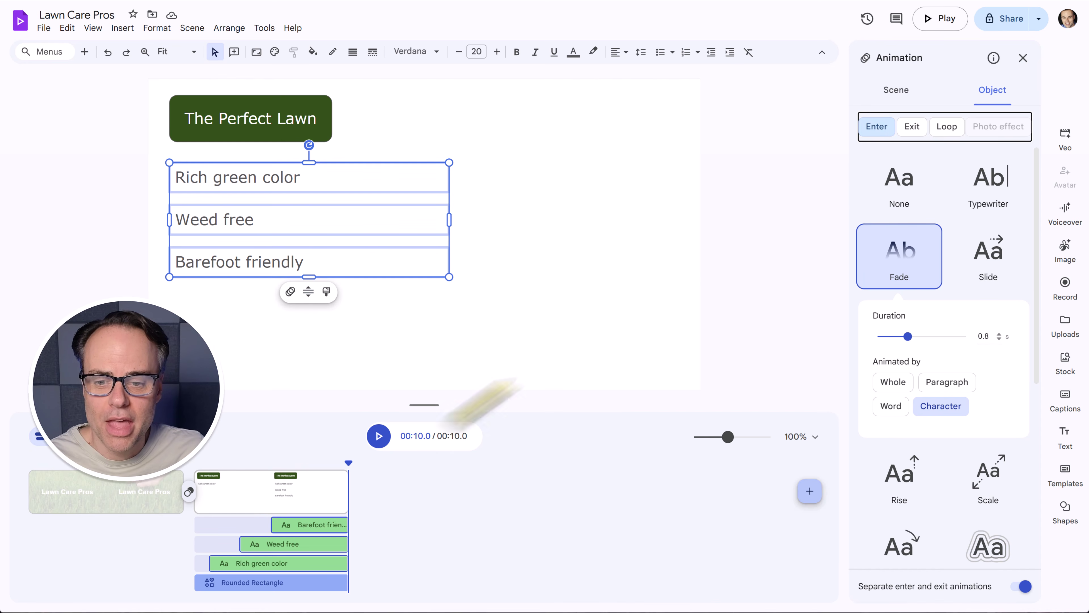
left_click(257, 466)
left_click(379, 435)
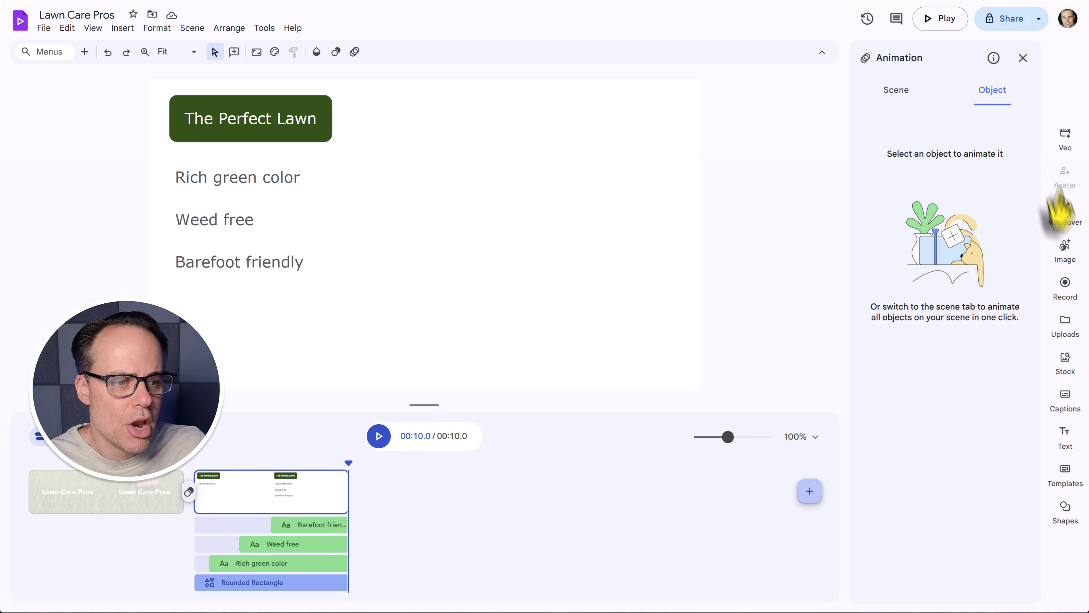
Search stock videos for 'lawn' and insert the aerial lawn-mowing clip.
left_click(1066, 360)
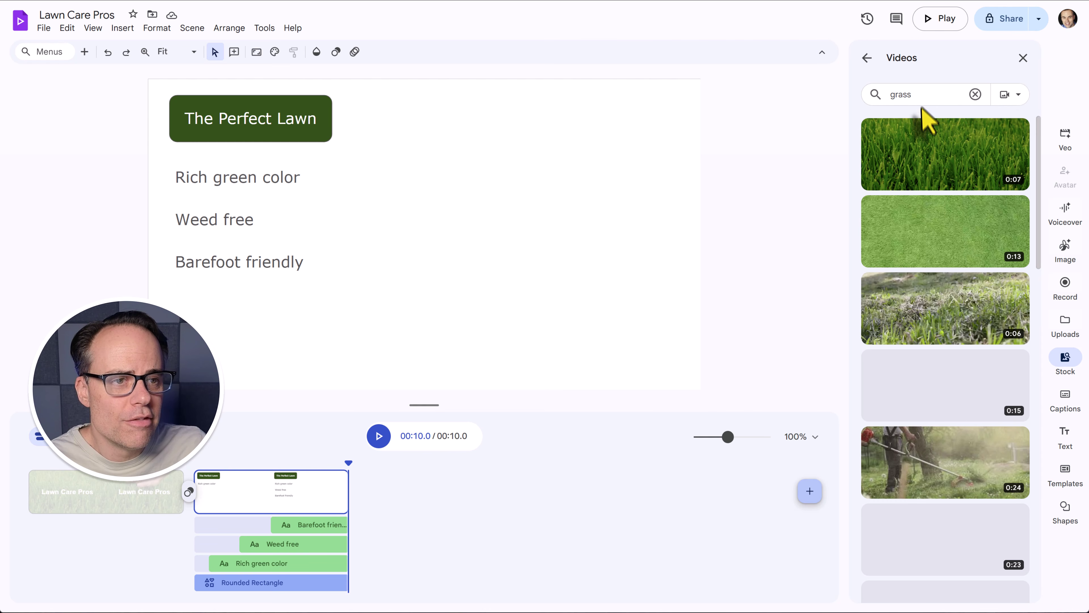
left_click(921, 95)
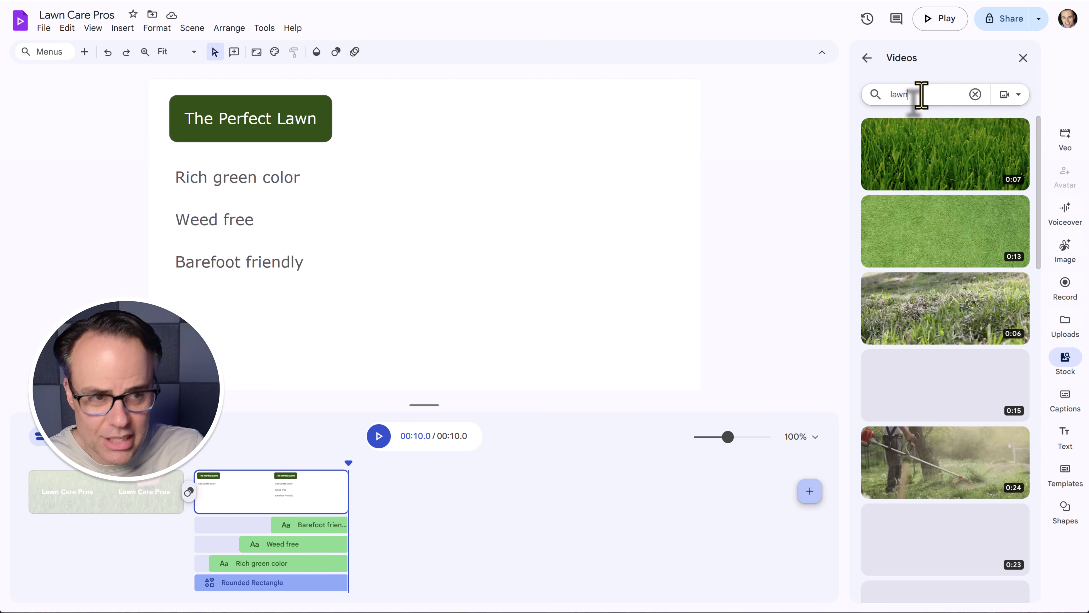
key("Return")
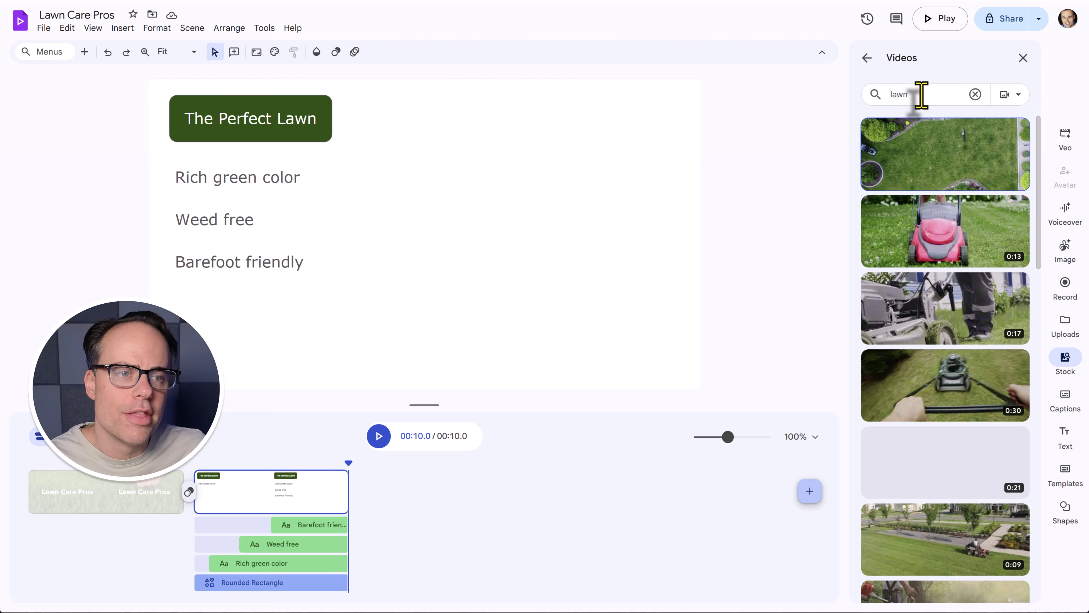
mouse_move(936, 153)
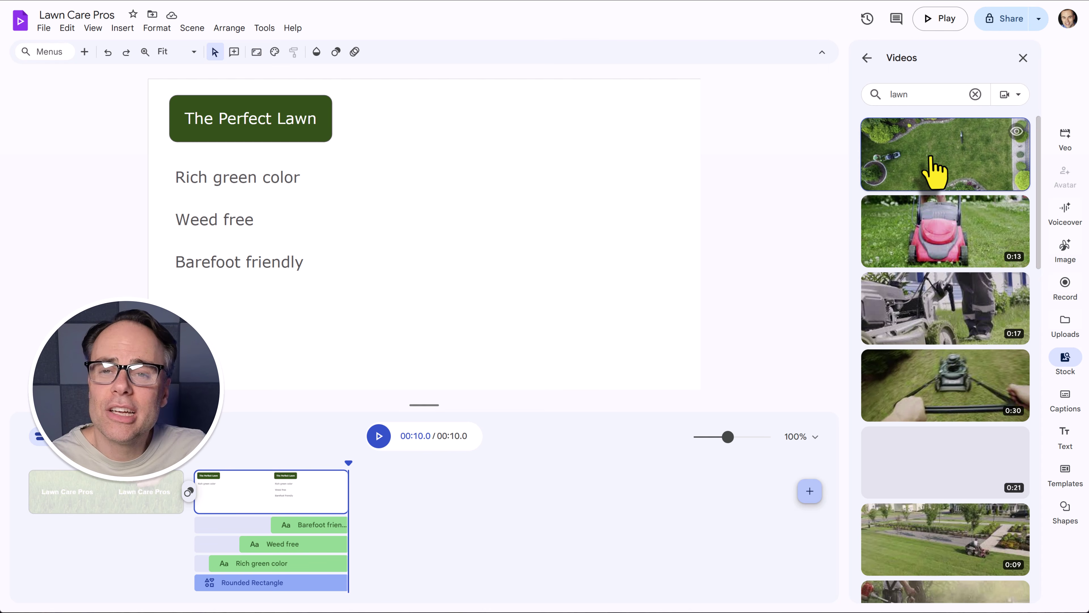
left_click(948, 158)
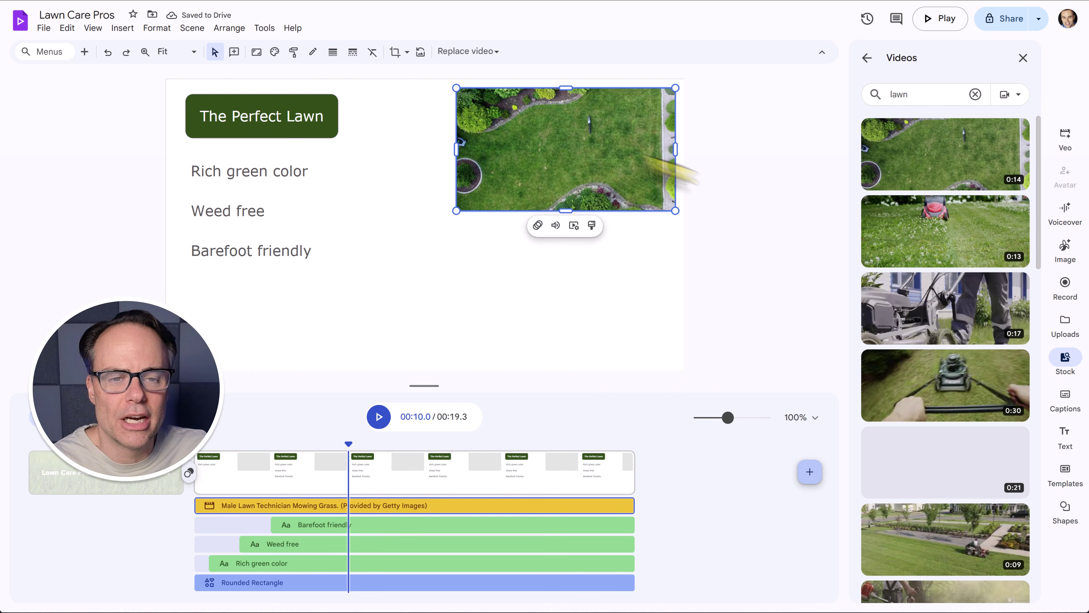
Reposition the lawn video and drag its top-left corner out until it covers the whole scene.
left_click_drag(573, 139, 513, 219)
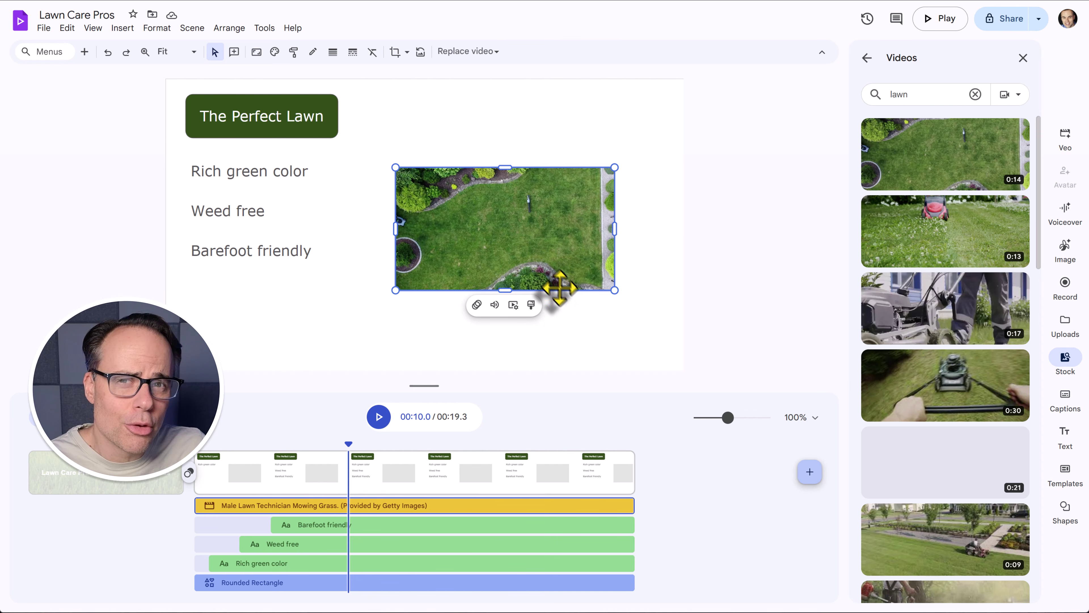
left_click_drag(533, 256, 602, 337)
left_click_drag(465, 248, 166, 80)
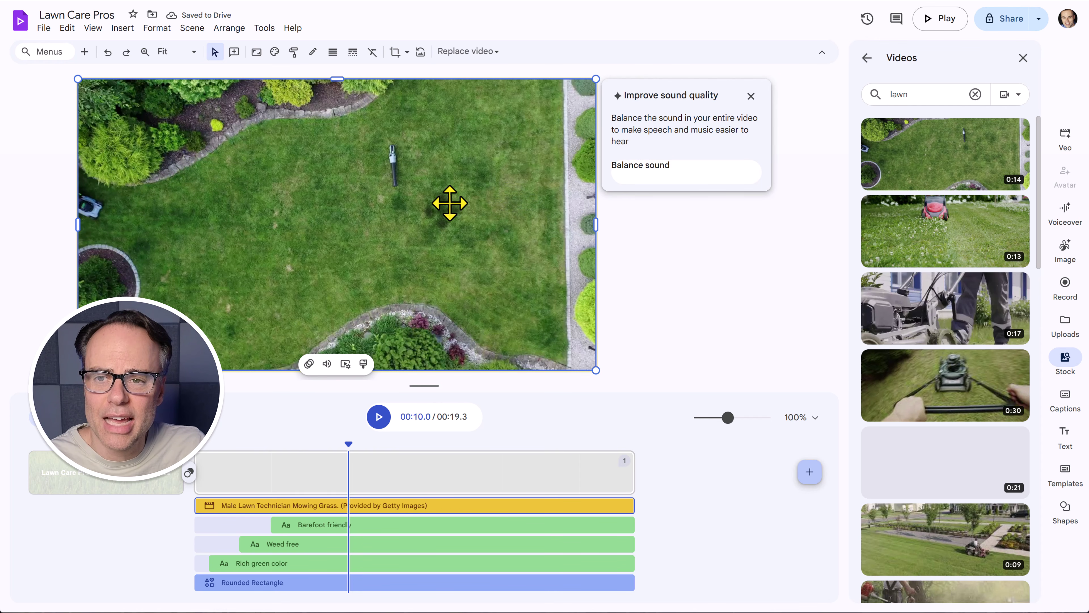
Crop off the video's right portion and move the cropped strip to the scene's right half.
left_click(394, 53)
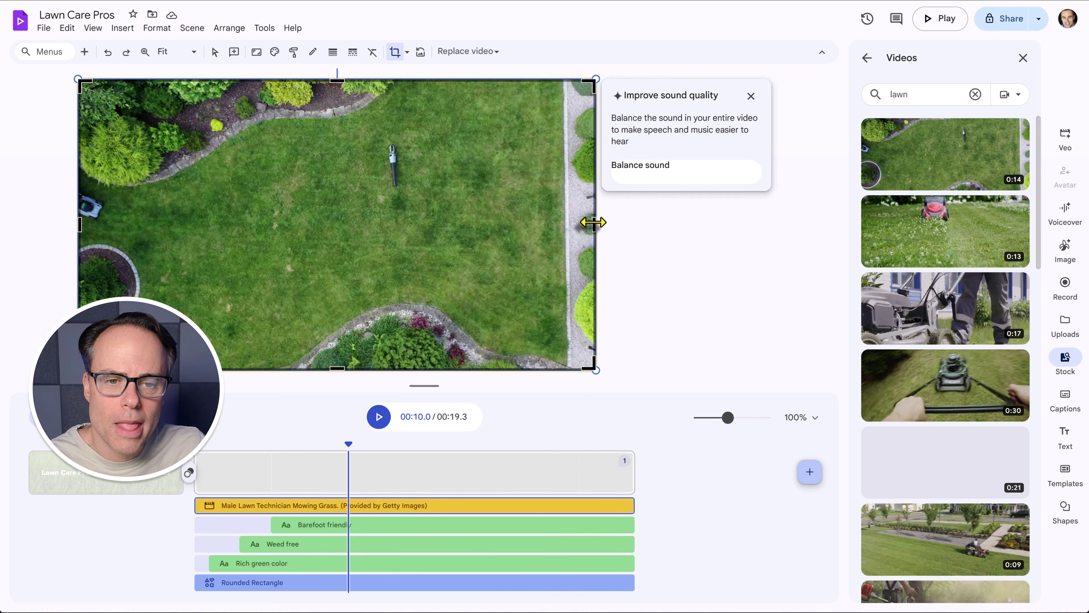
left_click_drag(586, 222, 333, 215)
left_click(710, 301)
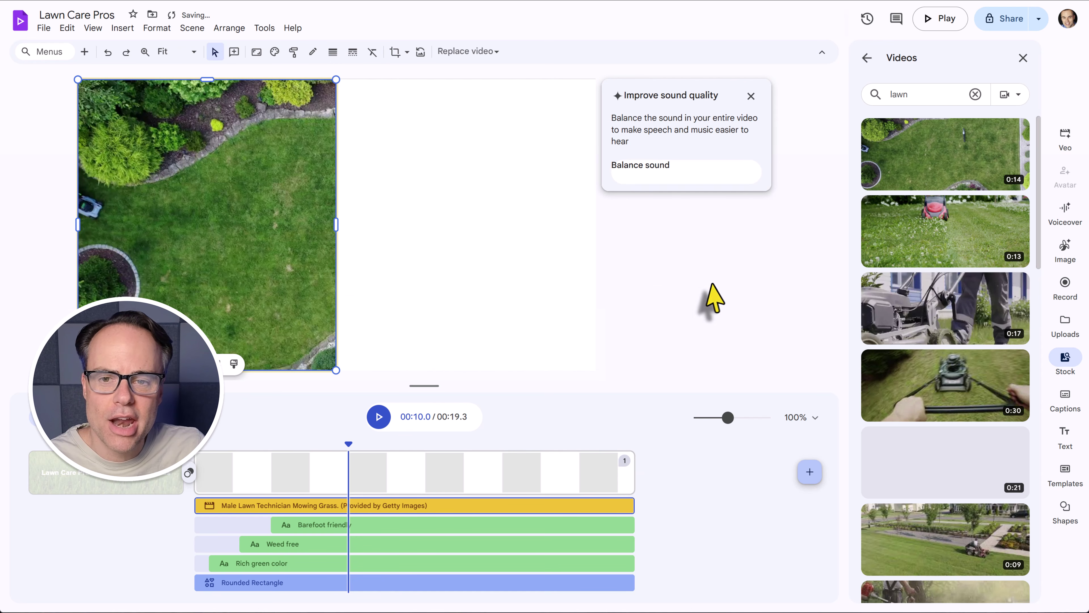
left_click_drag(216, 277, 476, 277)
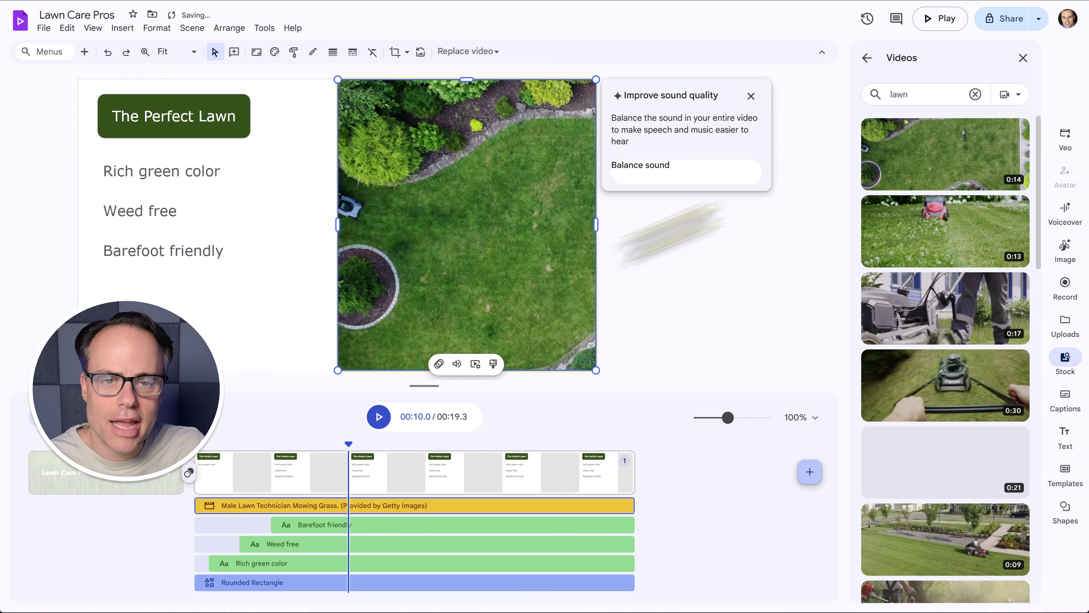
left_click(751, 96)
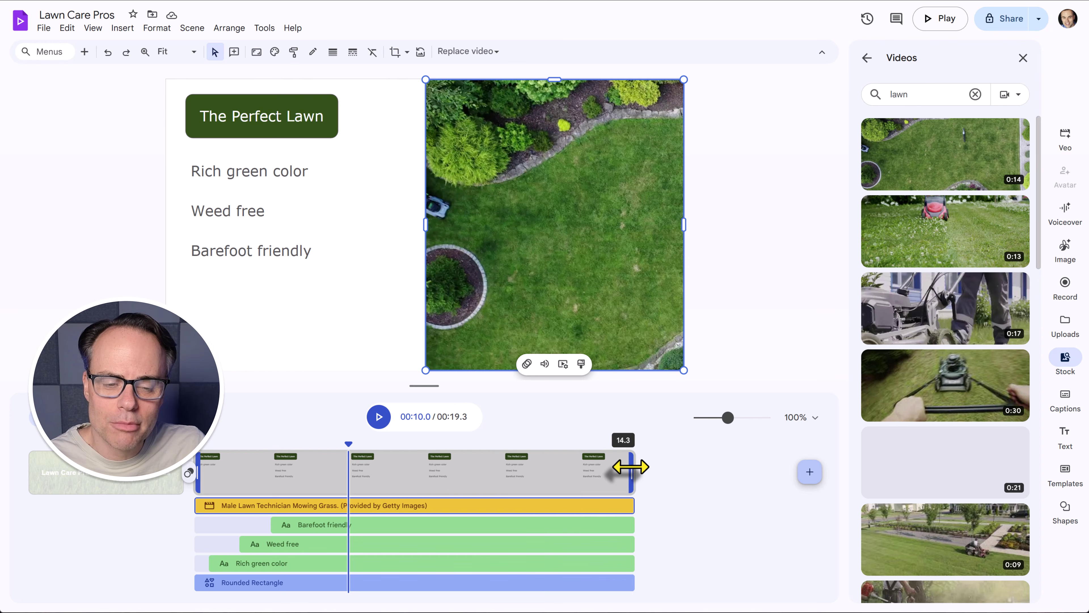
Trim the second scene so the video totals 11 seconds, then preview from the title scene.
left_click_drag(630, 467, 376, 477)
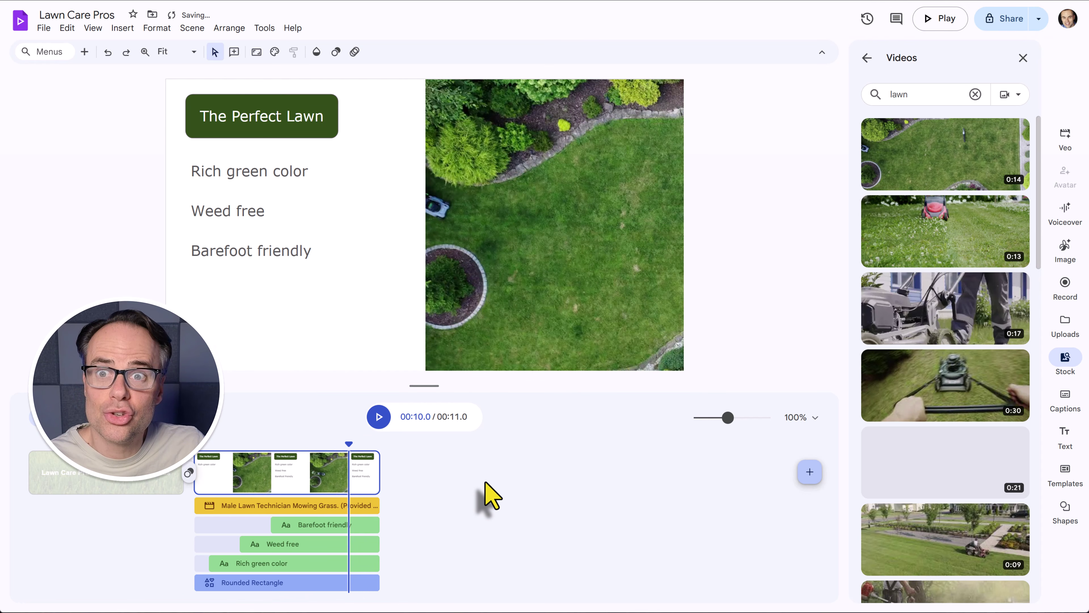
left_click(176, 474)
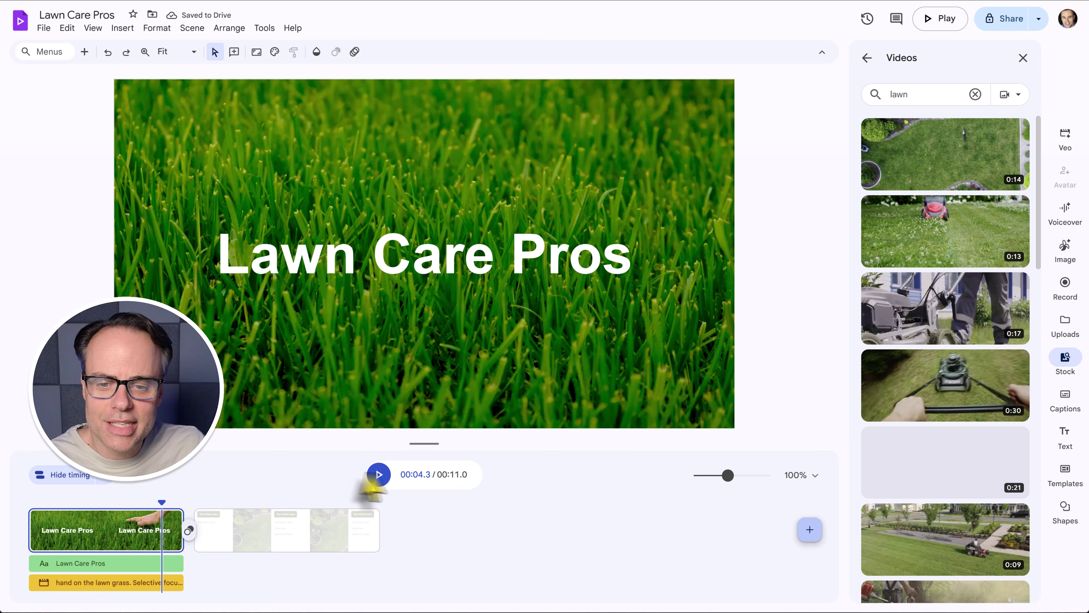
left_click(379, 474)
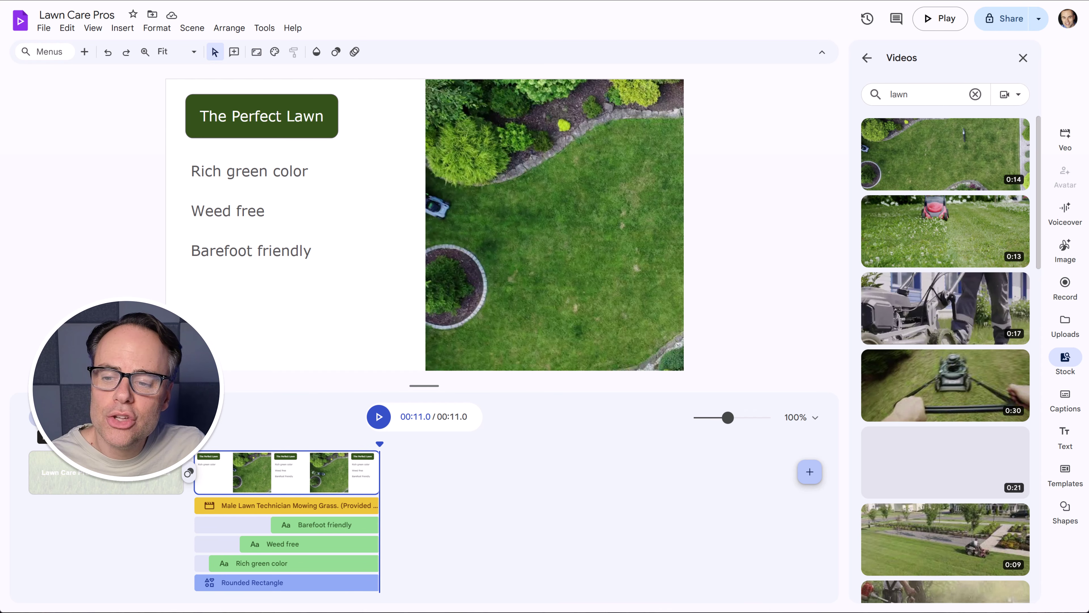
Collapse the timing tracks and open scene two's recording options, keeping camera as the recording type.
left_click(64, 417)
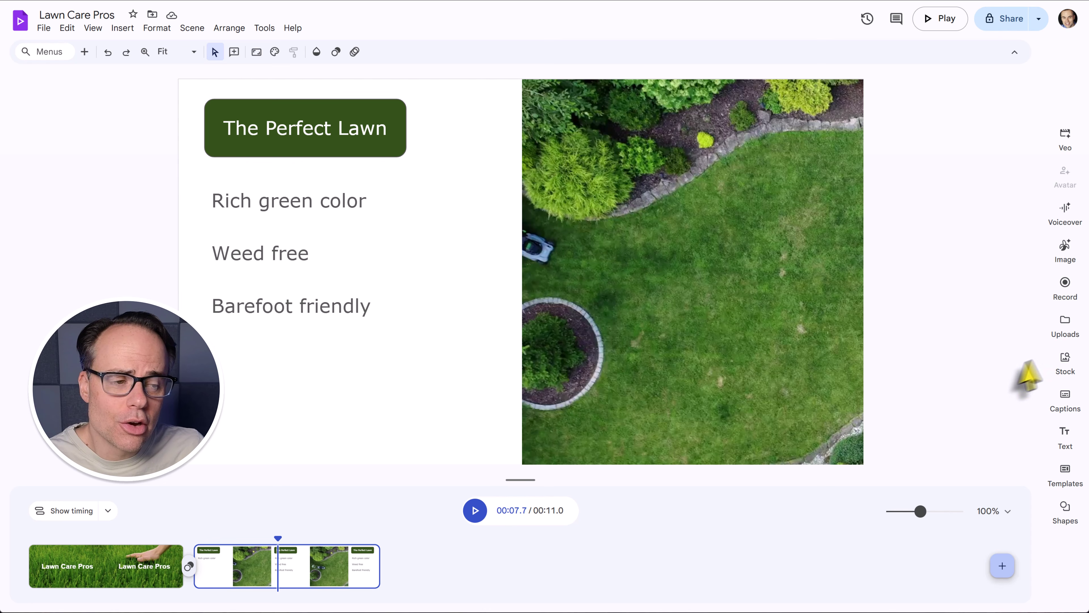
left_click(1065, 283)
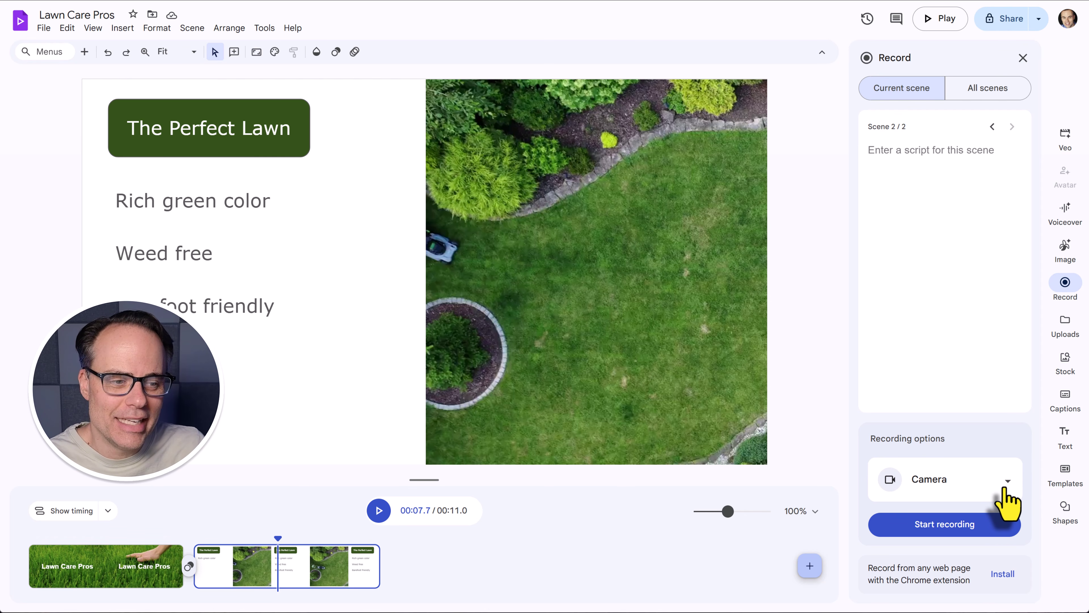
left_click(1006, 489)
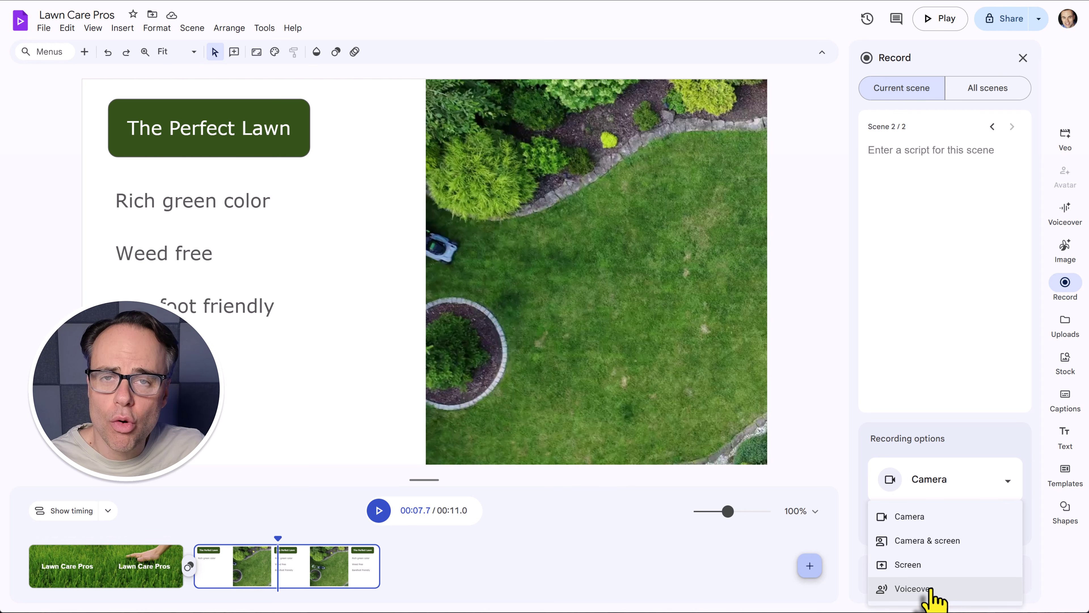
left_click(1041, 448)
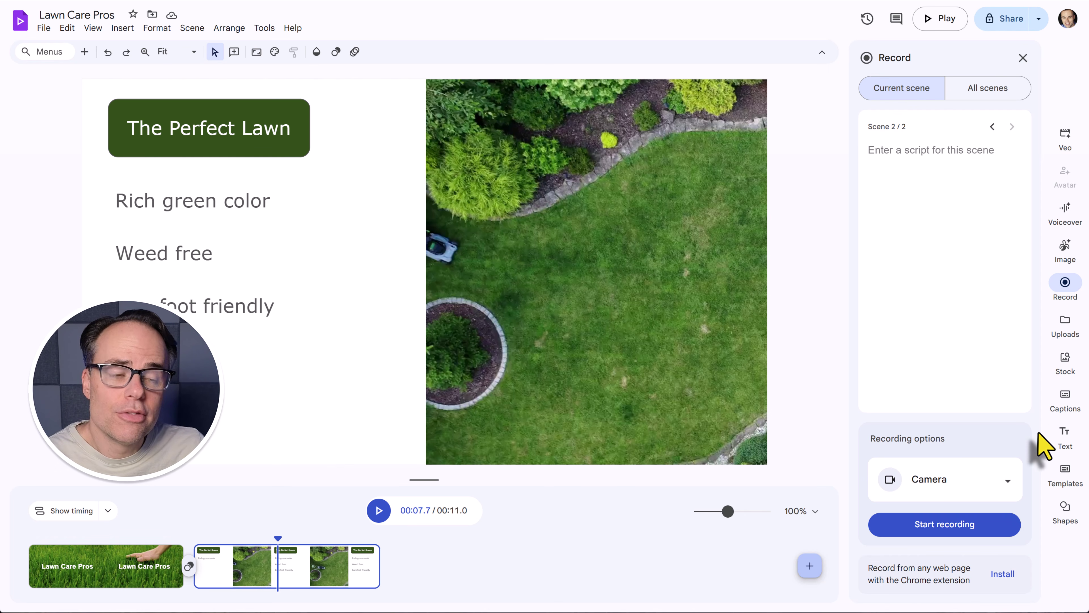
Paste the voiceover script about on-time, clean lawn cuts for scene two, then close the Record panel.
left_click(886, 152)
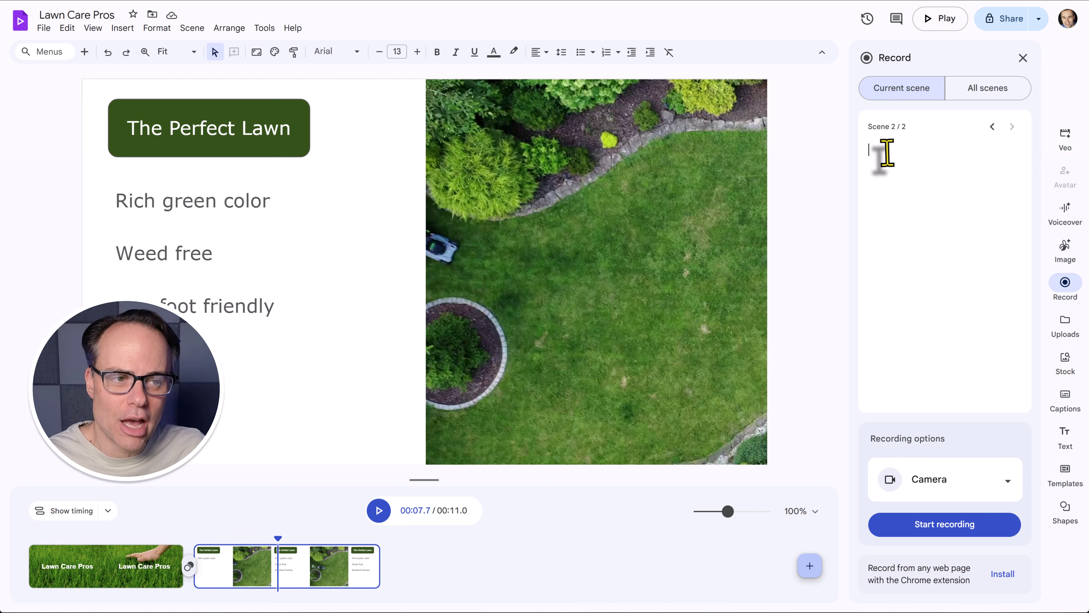
type("Lawn Care Pros. We show up on time, cut it right, and leave your lawn looking clean every time. No hassle, just great results. Ready for a better cut?")
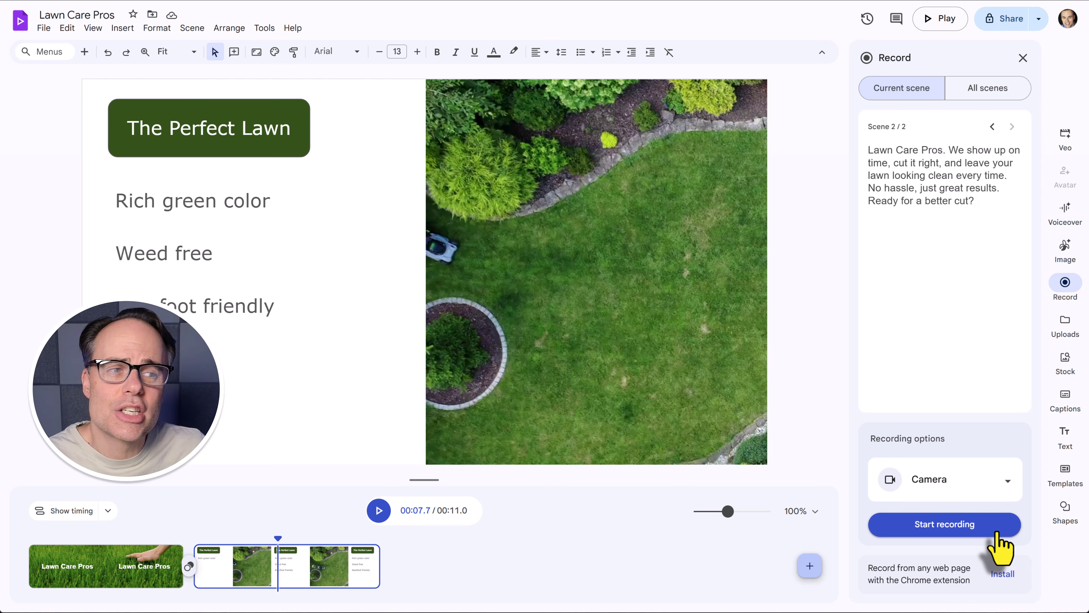
left_click(1023, 58)
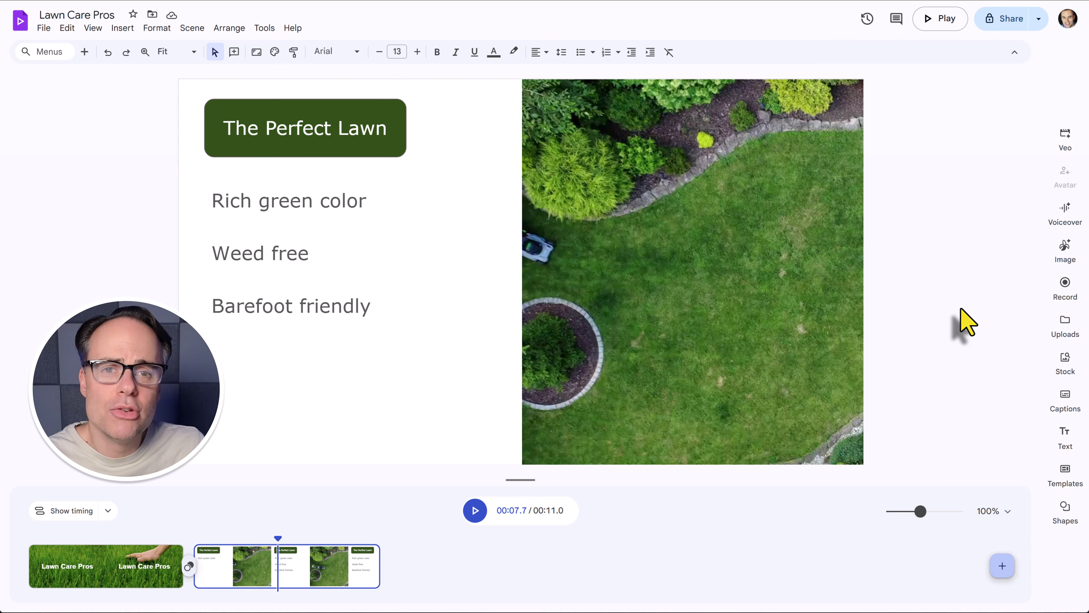
left_click(1066, 363)
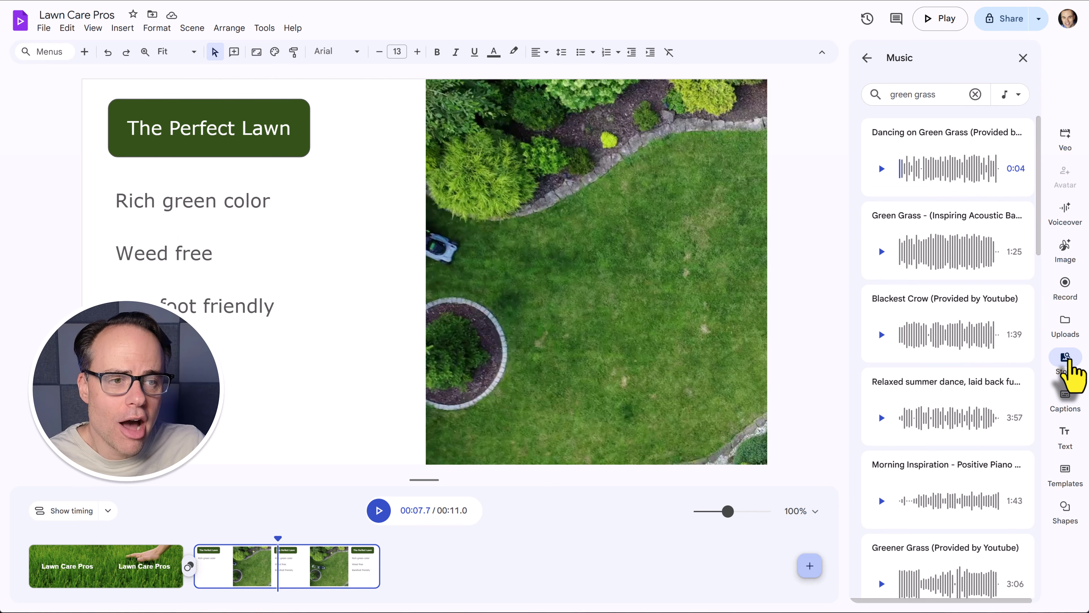
left_click(1018, 96)
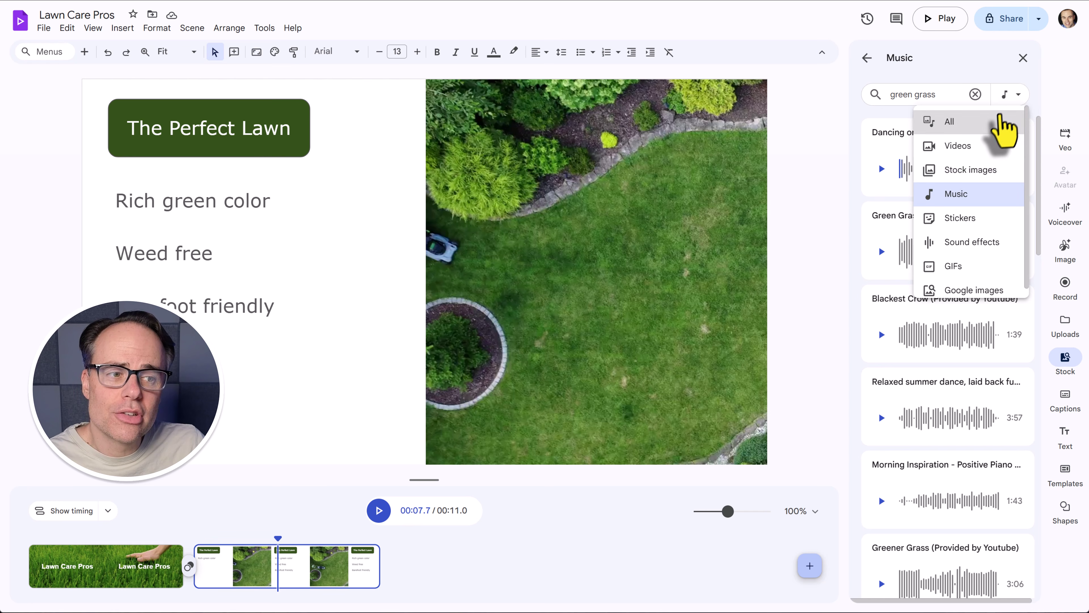
left_click(974, 195)
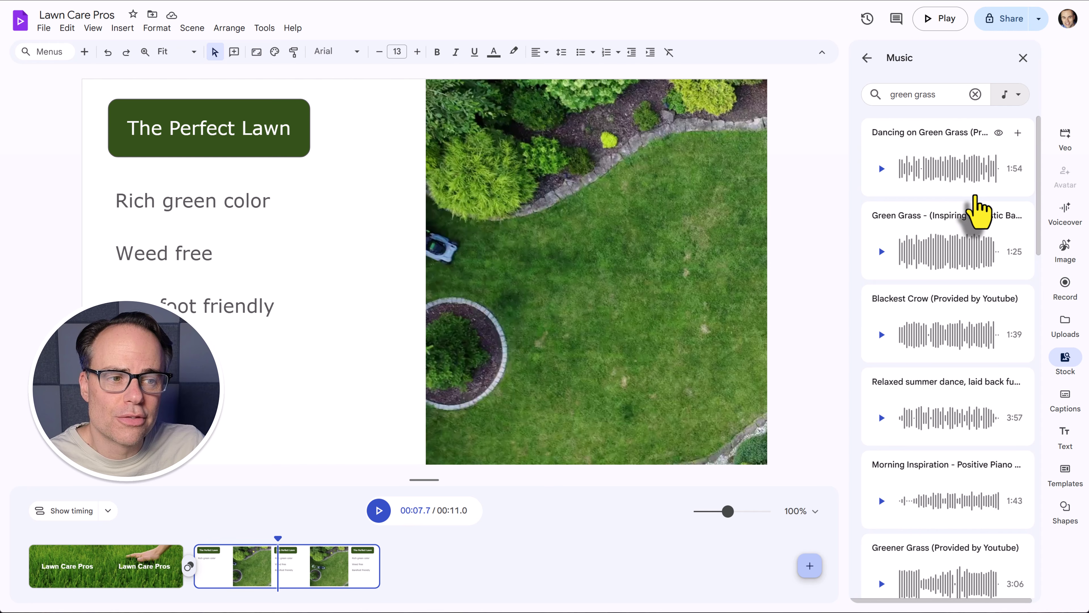
scroll(946, 264, "down", 3)
scroll(946, 255, "down", 15)
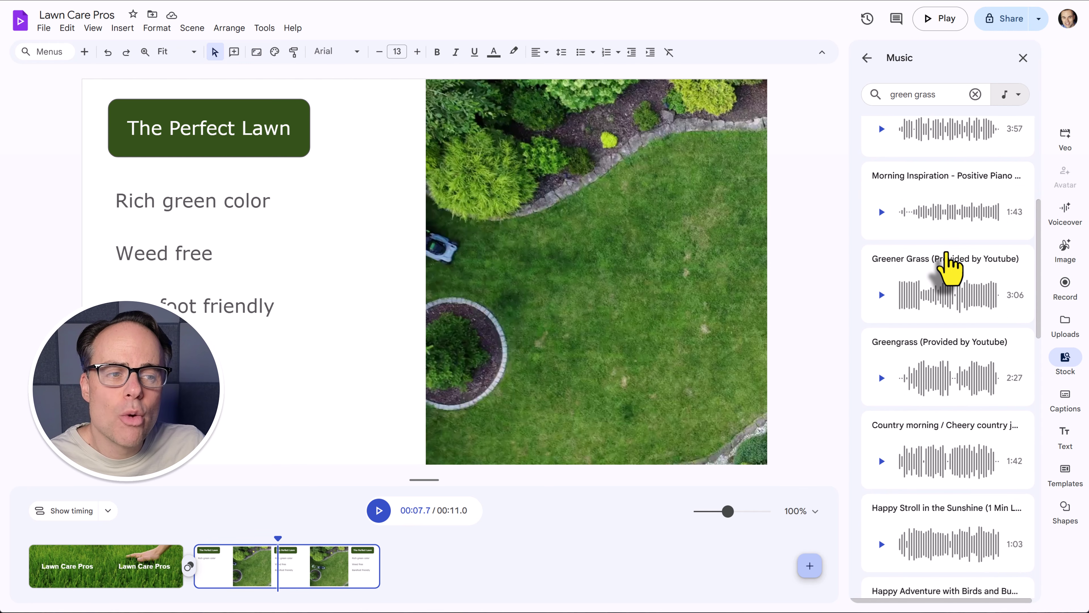
scroll(946, 253, "down", 2)
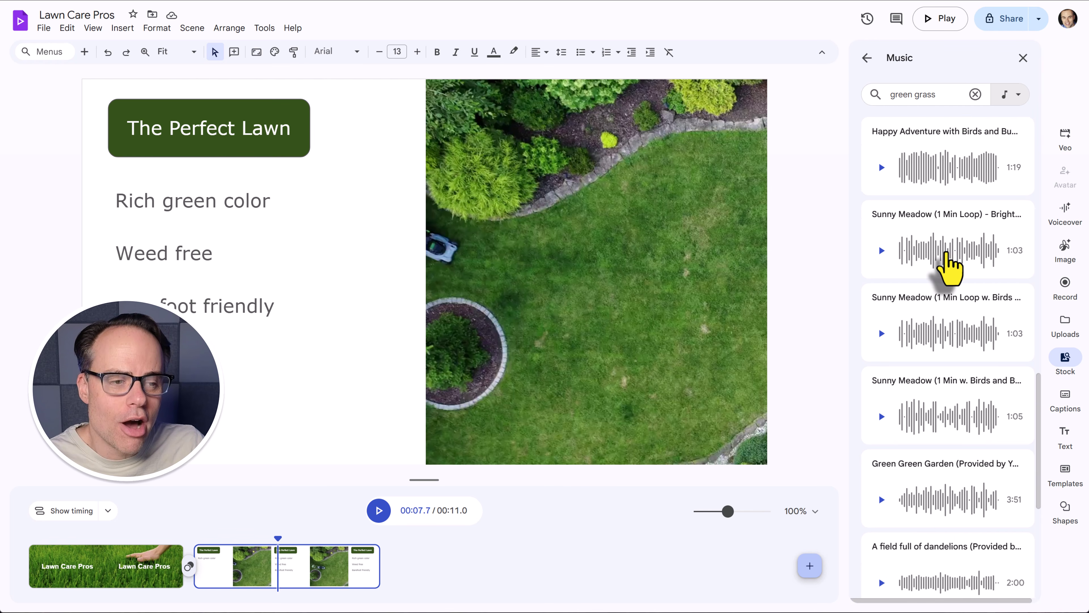
scroll(947, 253, "up", 15)
scroll(949, 268, "up", 1)
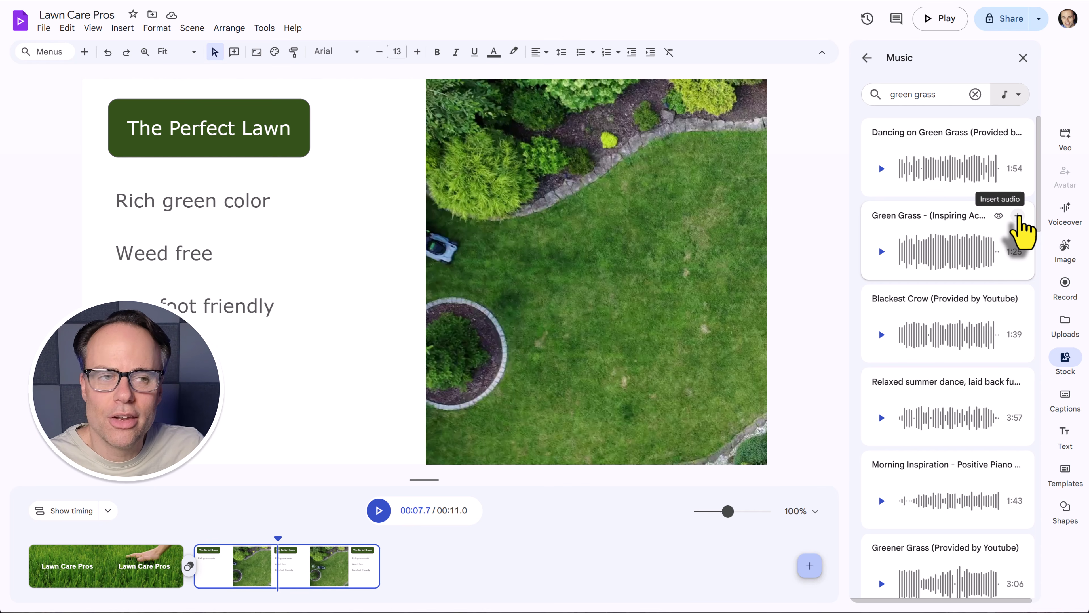
left_click(1023, 58)
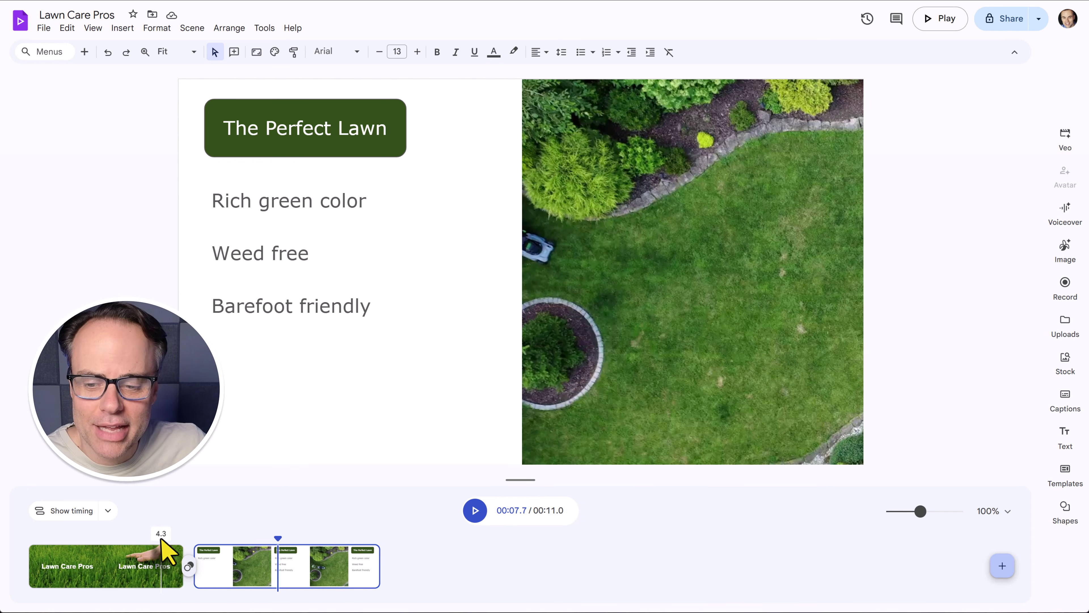
Replay from the end of the Lawn Care Pros title scene, then open the transition choices after it.
left_click(159, 541)
left_click(475, 511)
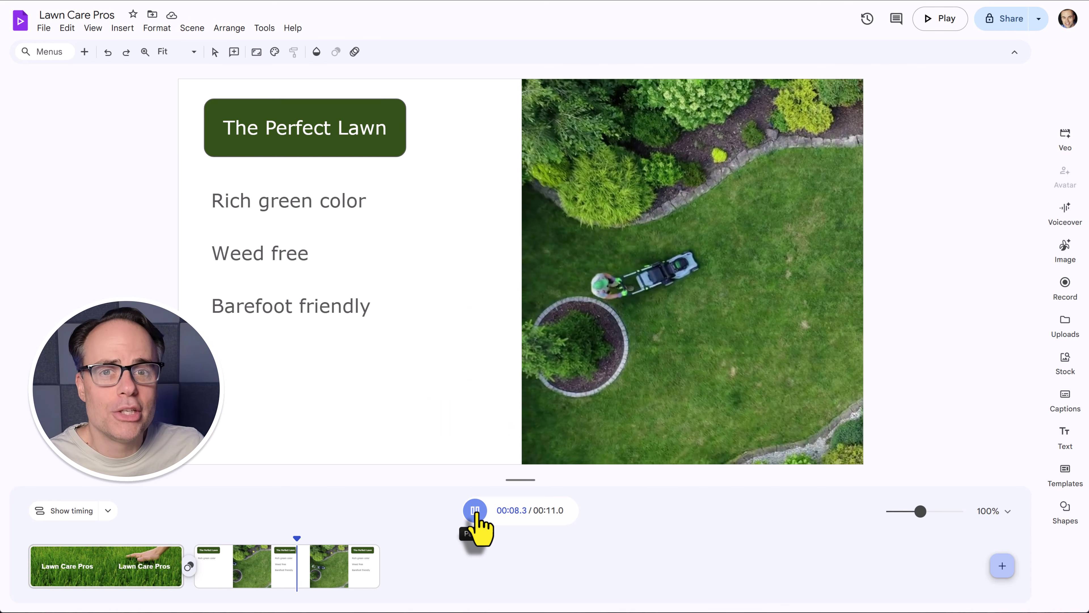
left_click(476, 511)
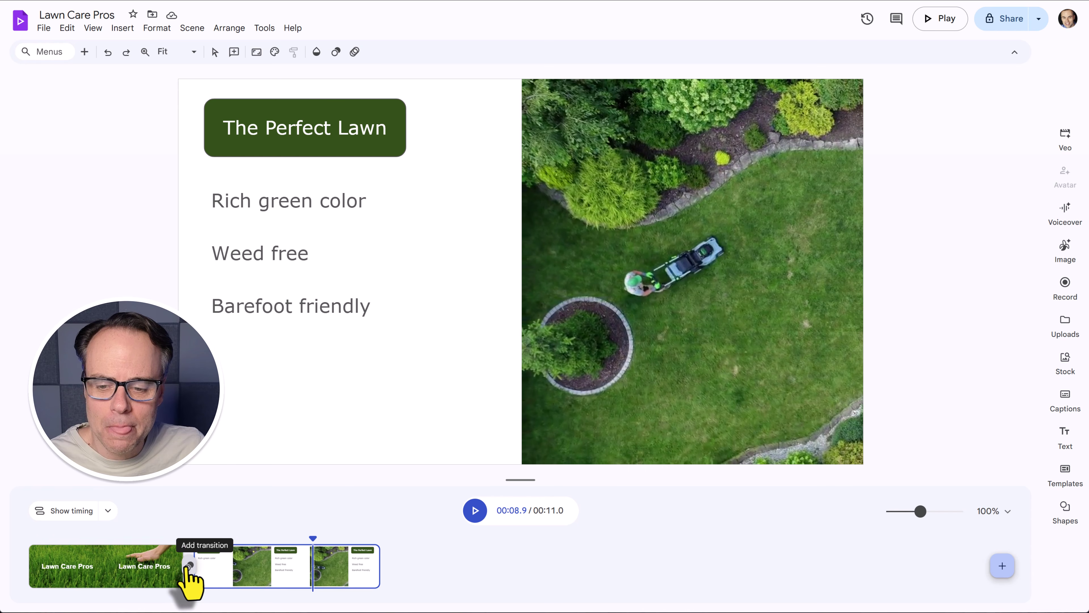
left_click(188, 566)
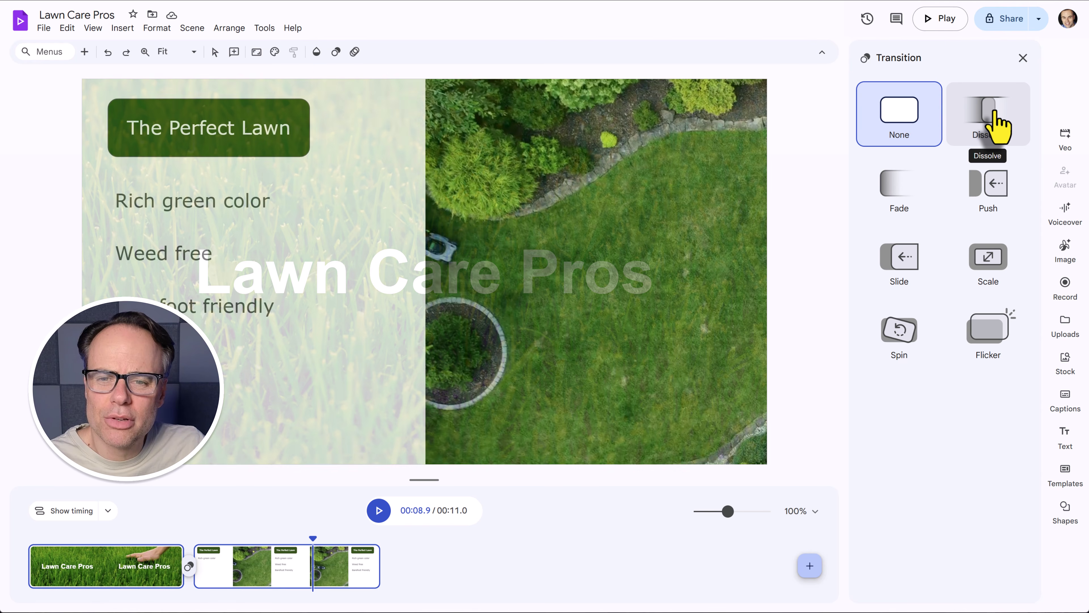
Apply a Dissolve shortened to 0.65 seconds and preview it from the title scene.
left_click(998, 125)
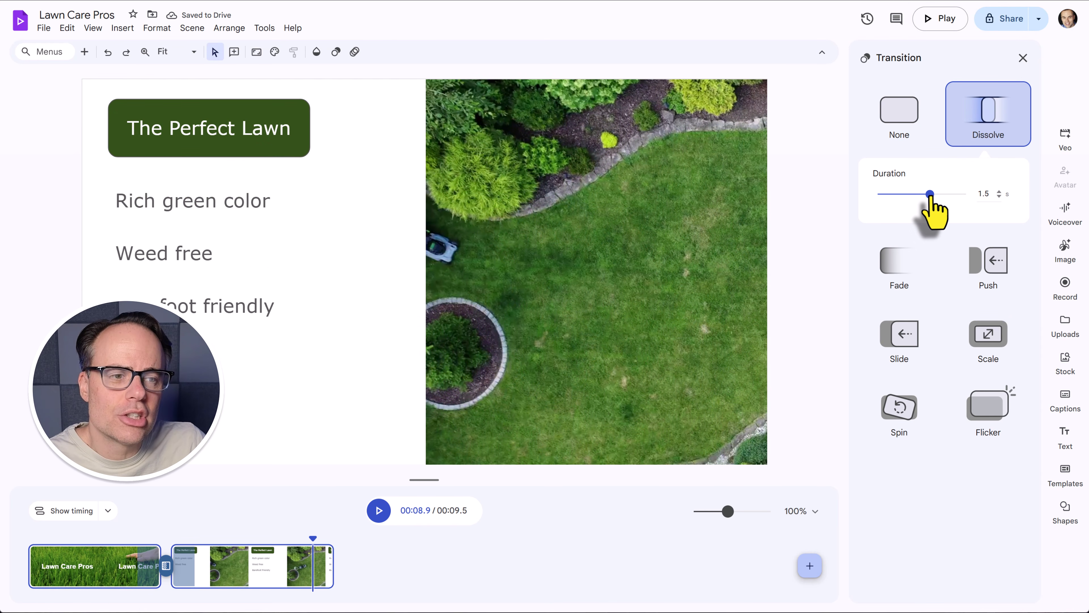
left_click_drag(929, 194, 899, 195)
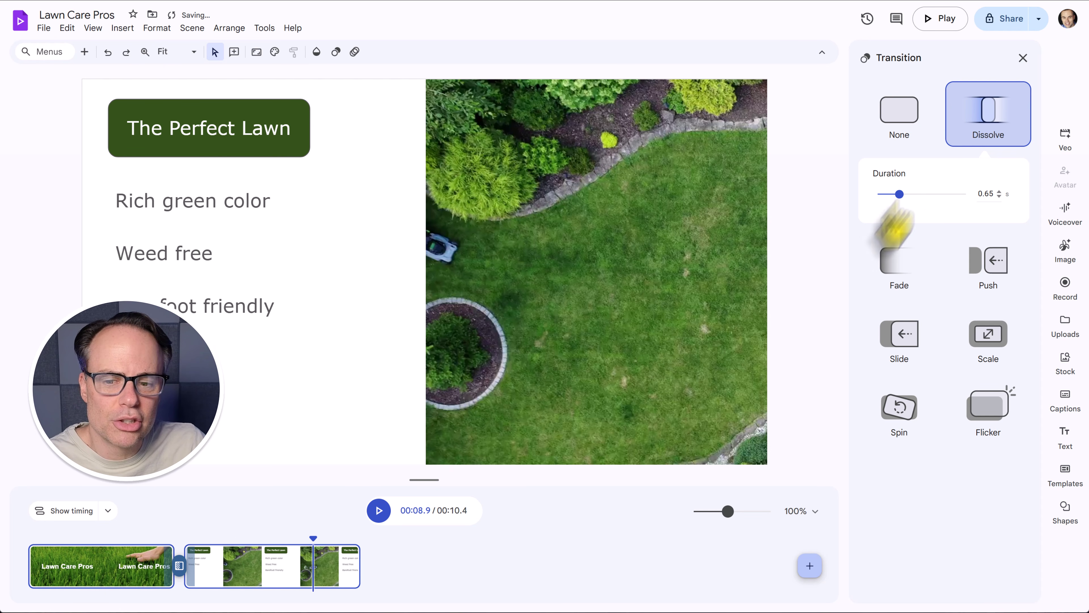
left_click(128, 539)
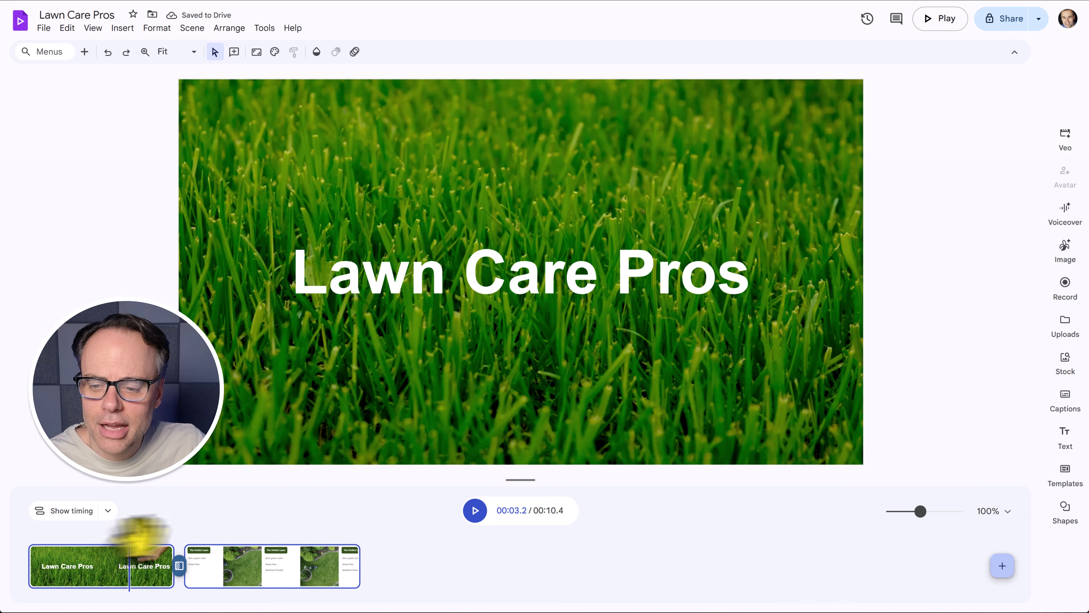
left_click(480, 509)
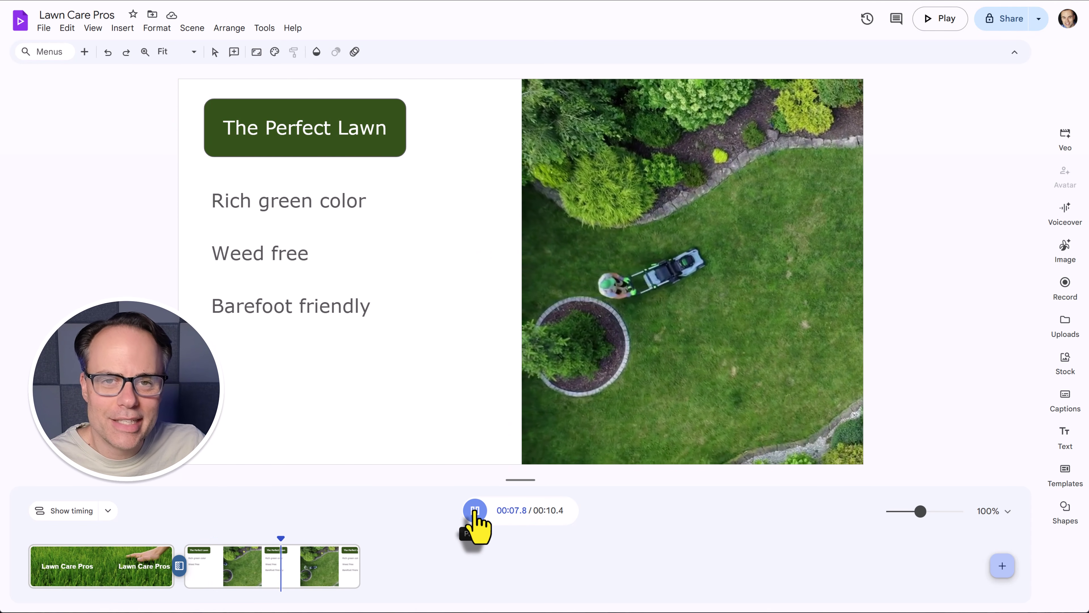
left_click(475, 509)
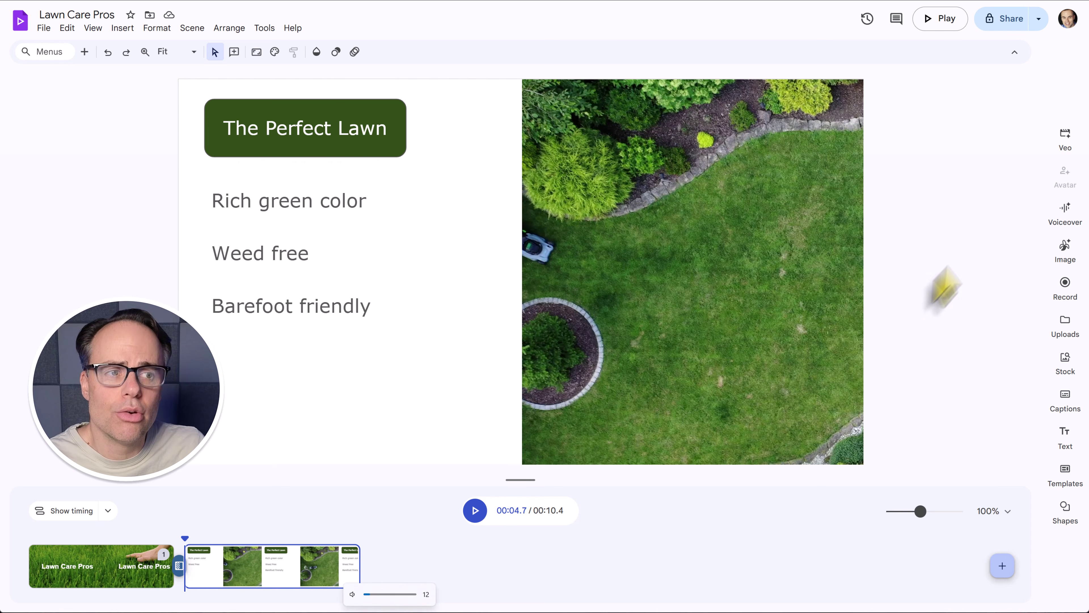
left_click(1002, 28)
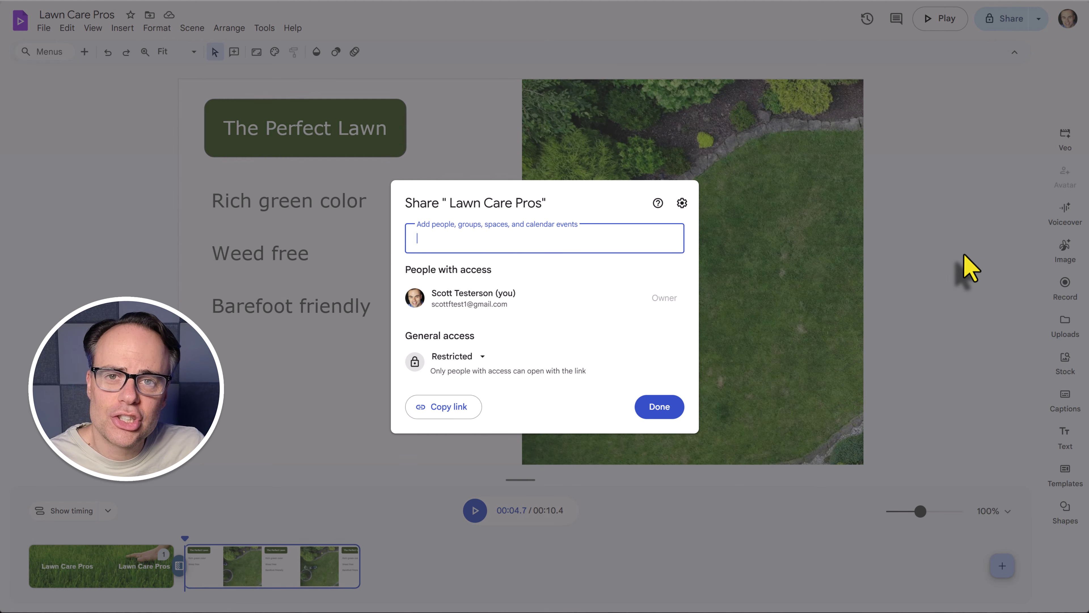
left_click(506, 278)
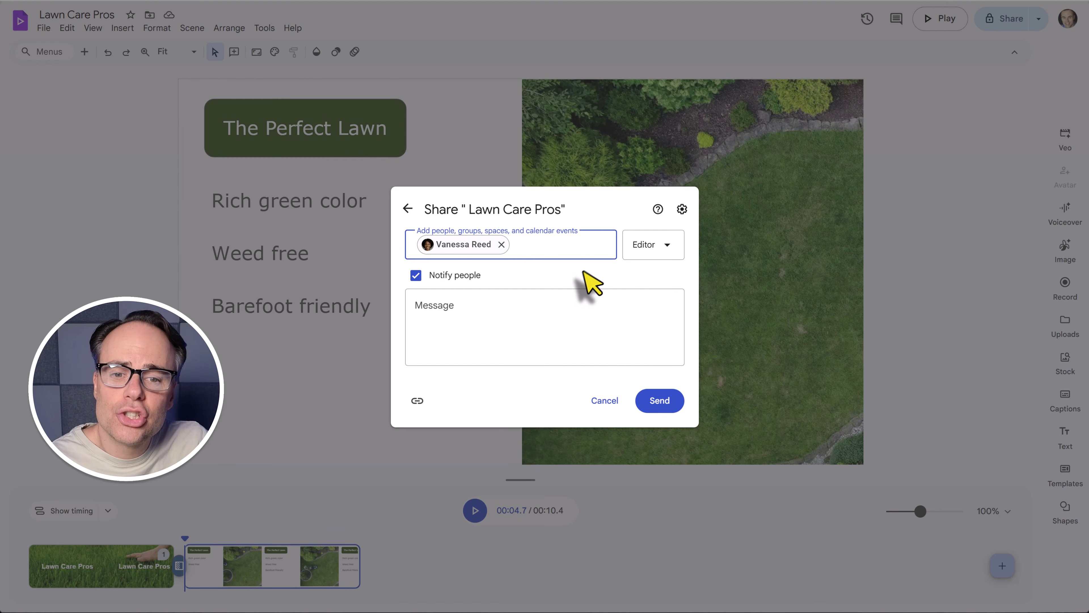
left_click(654, 252)
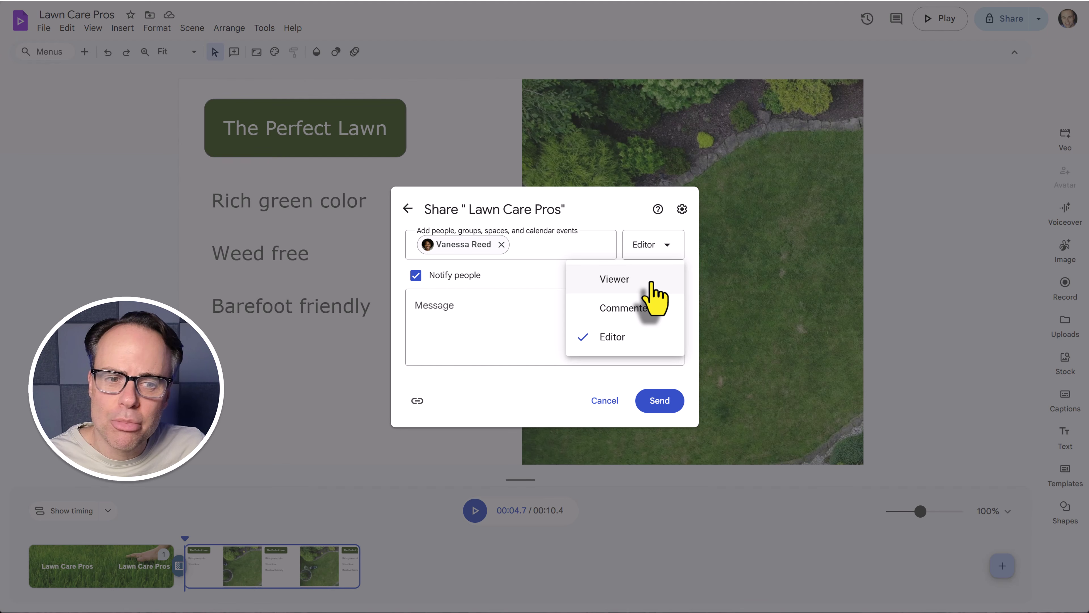
left_click(602, 404)
left_click(658, 407)
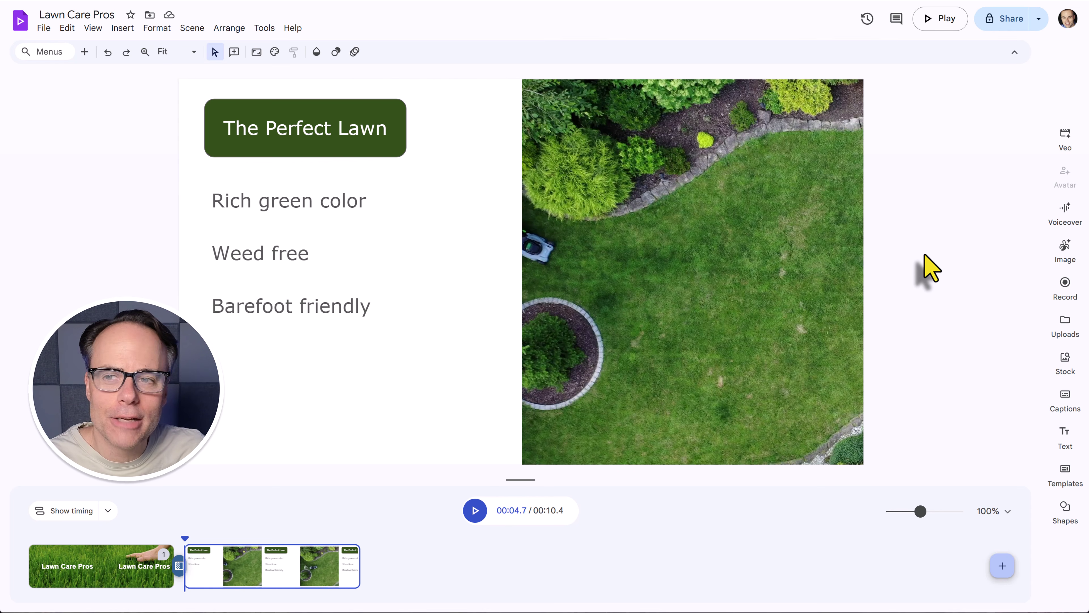
left_click(44, 29)
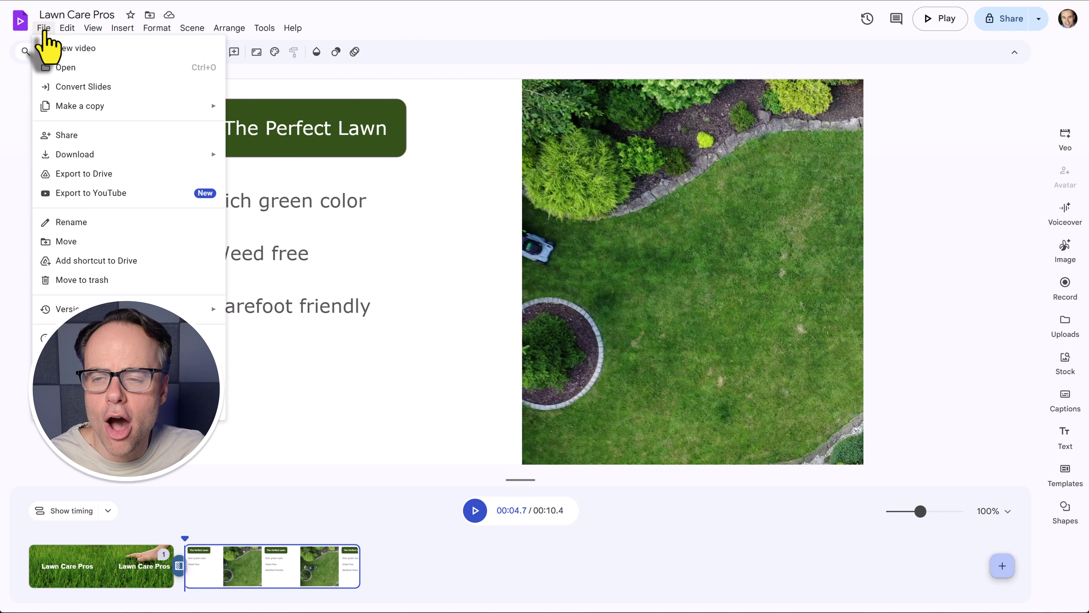
mouse_move(112, 161)
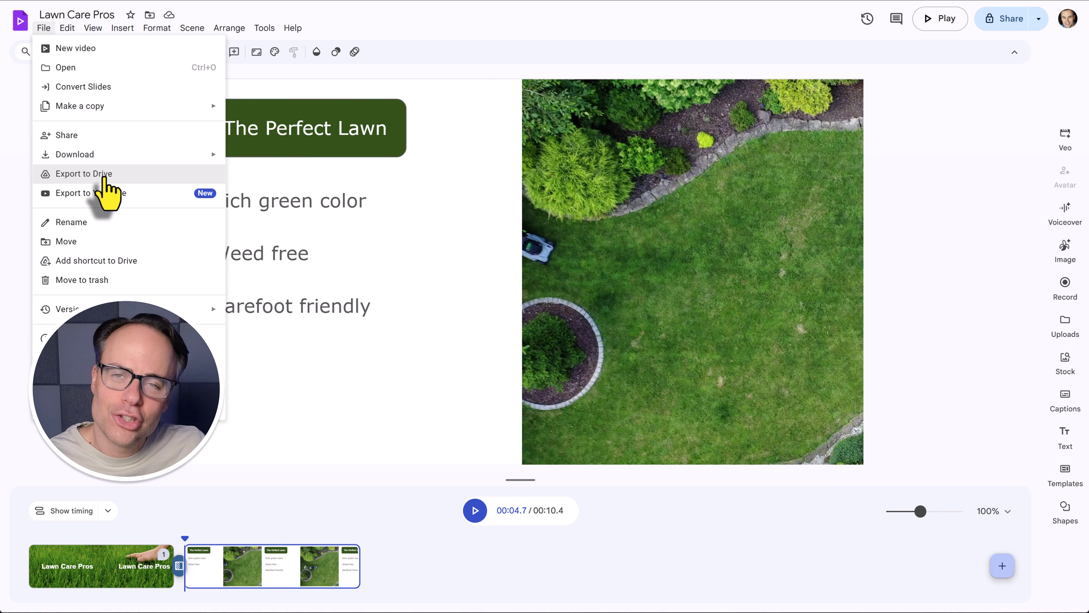
left_click(921, 242)
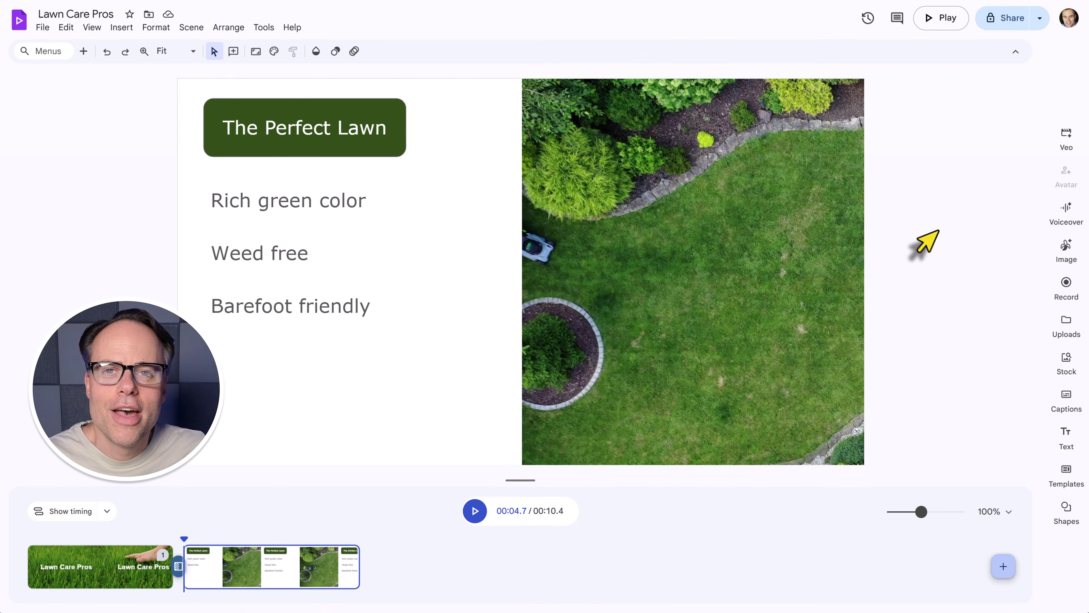